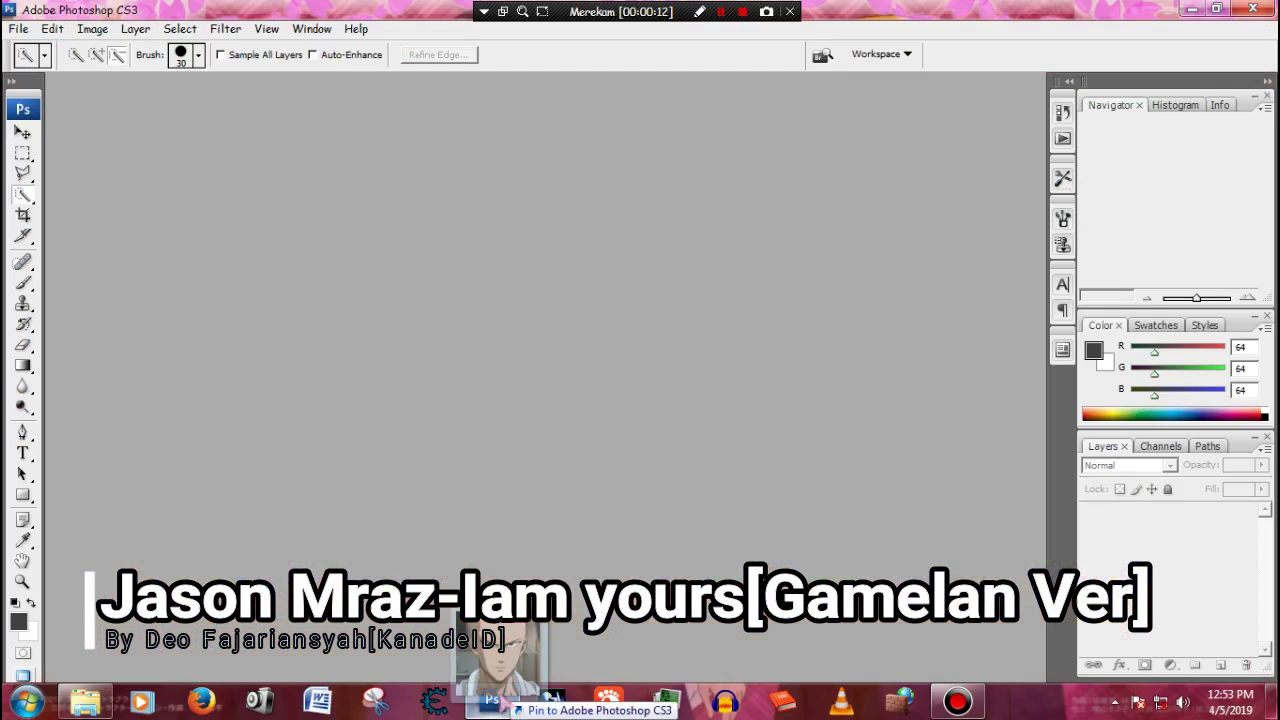
Open the Saitama PNG, unlock its Background layer and delete the background on both sides.
{"action": "left_click_drag", "start_coordinate": [507, 704], "coordinate": [644, 469]}
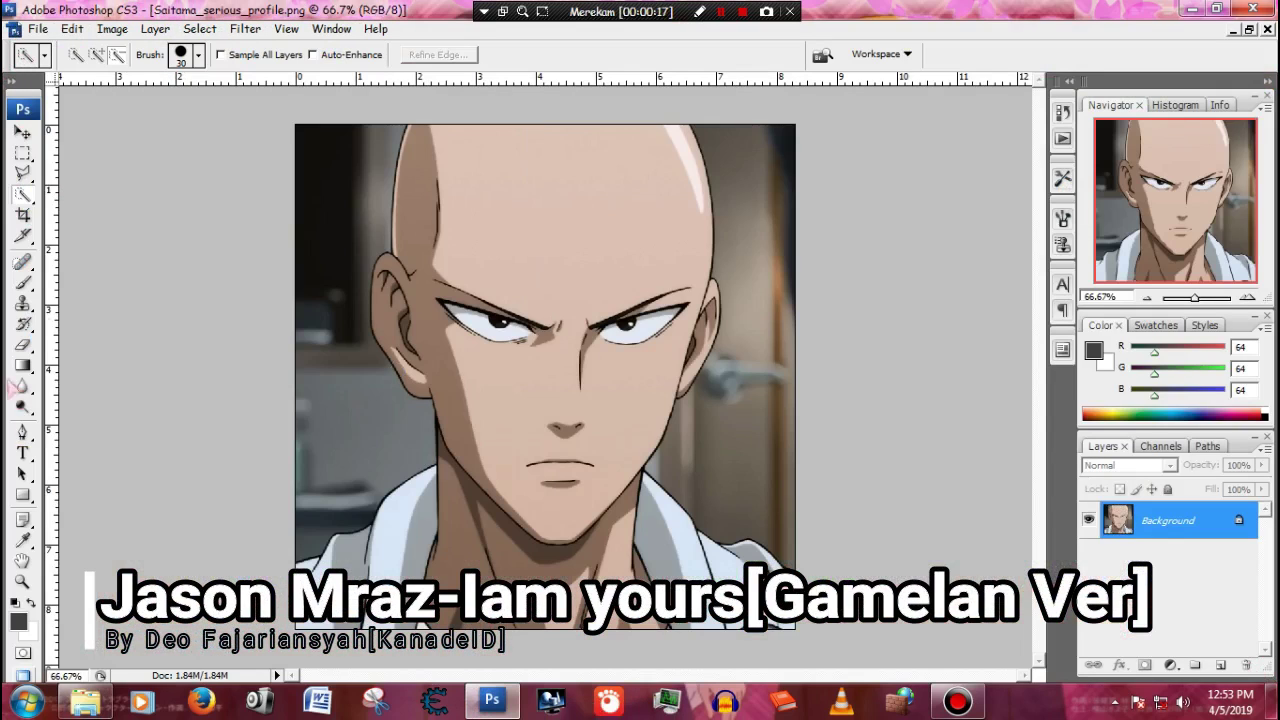
{"action": "left_click_drag", "start_coordinate": [340, 180], "coordinate": [350, 500]}
{"action": "double_click", "coordinate": [1168, 520]}
{"action": "key", "text": "Delete"}
{"action": "left_click_drag", "start_coordinate": [749, 194], "coordinate": [745, 480]}
{"action": "key", "text": "Delete"}
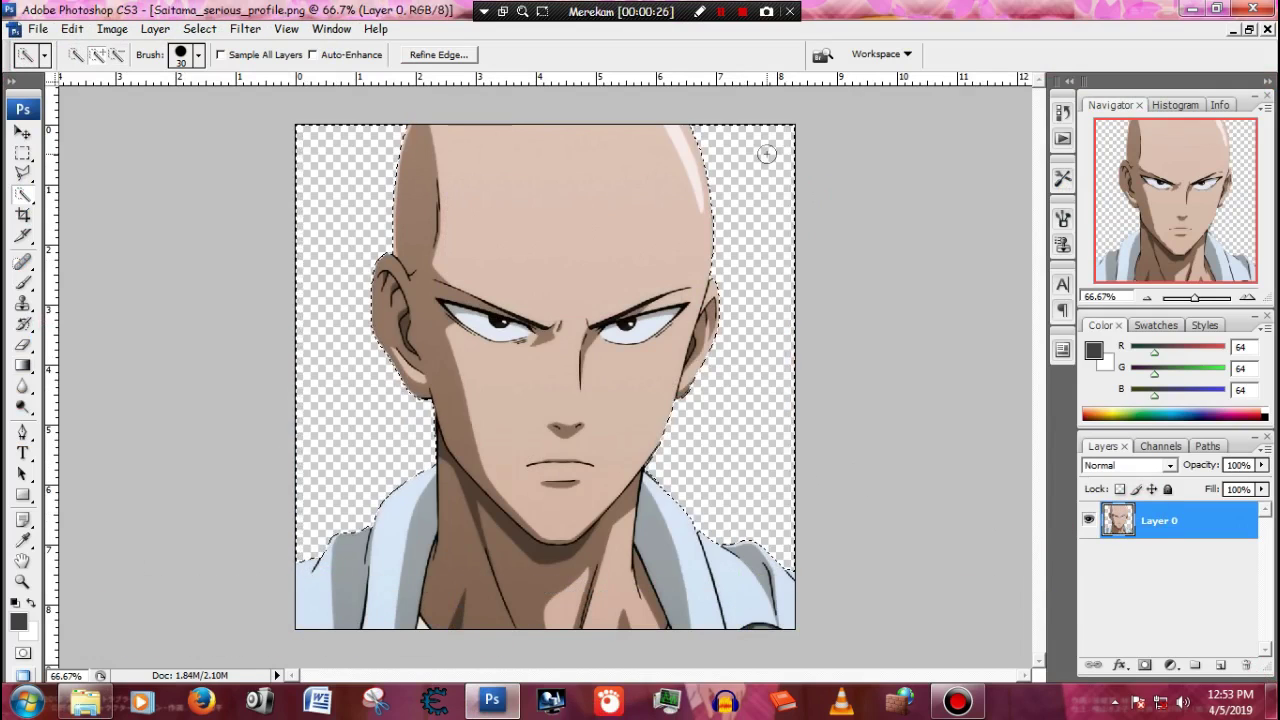
Add an empty layer beneath the portrait and place a vertical guide at the canvas centre.
{"action": "key", "text": "ctrl+j"}
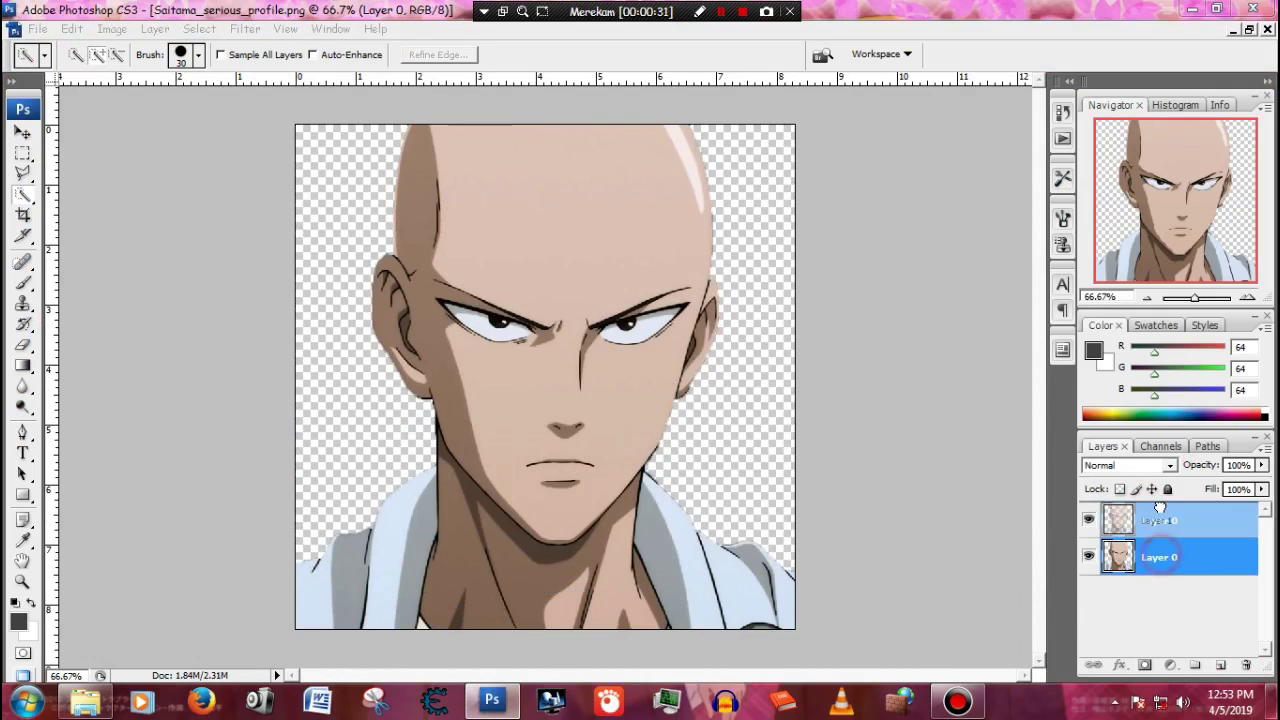
{"action": "left_click_drag", "start_coordinate": [1163, 521], "coordinate": [1160, 560]}
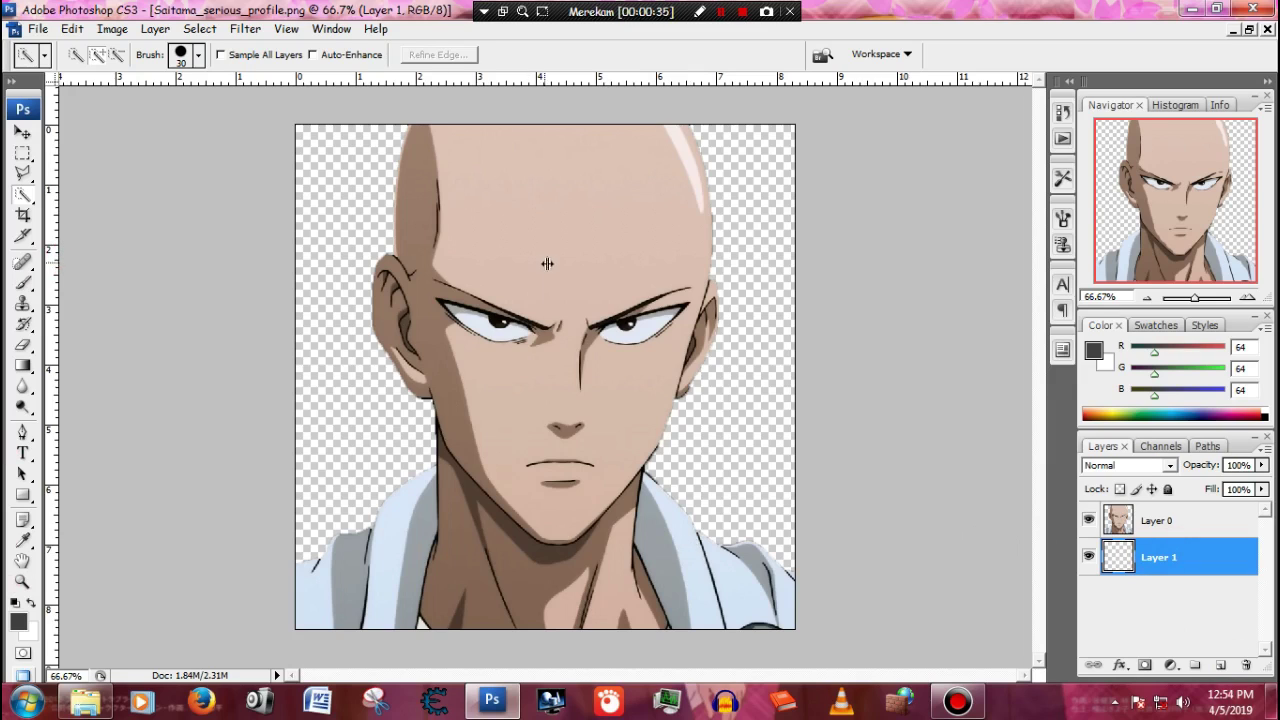
{"action": "left_click_drag", "start_coordinate": [547, 263], "coordinate": [563, 265]}
Fill the left half of Layer 1 with mid grey (brightness 50).
{"action": "left_click", "coordinate": [22, 153]}
{"action": "left_click_drag", "start_coordinate": [283, 106], "coordinate": [565, 640]}
{"action": "left_click", "coordinate": [22, 539]}
{"action": "left_click", "coordinate": [18, 621]}
{"action": "type", "text": "50"}
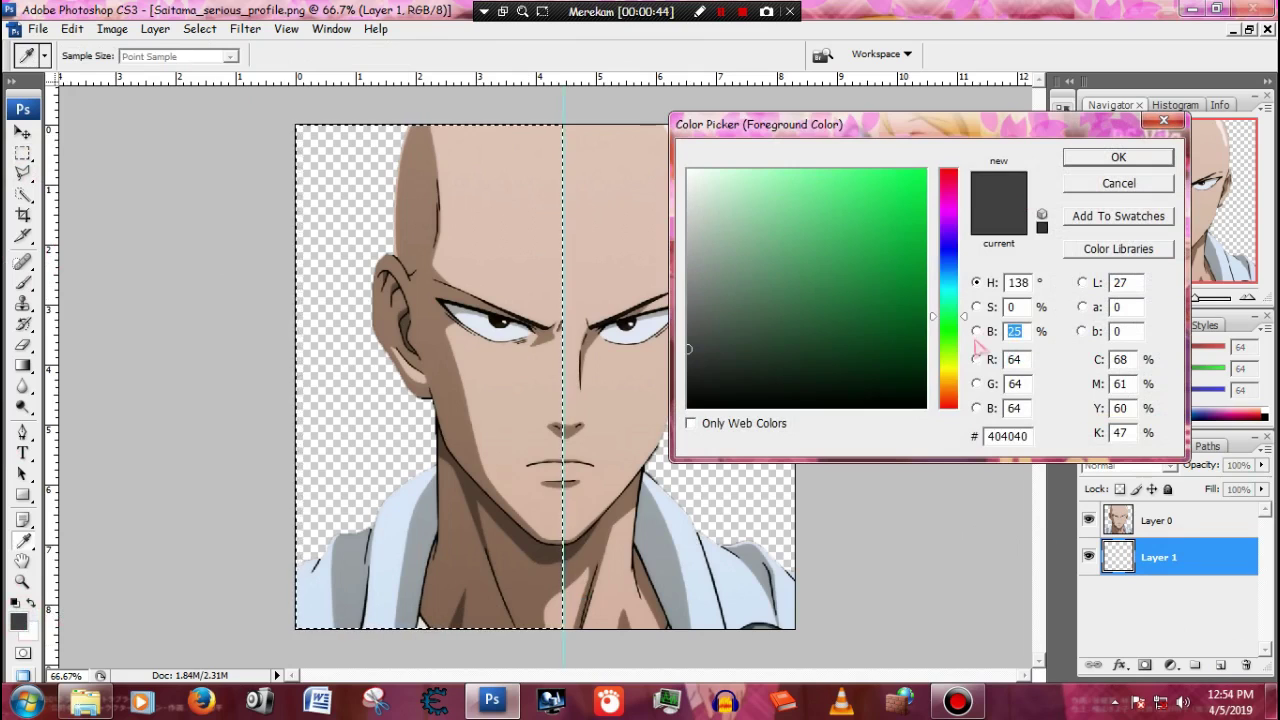
{"action": "key", "text": "Return"}
{"action": "key", "text": "m"}
{"action": "key", "text": "alt+BackSpace"}
{"action": "key", "text": "ctrl+d"}
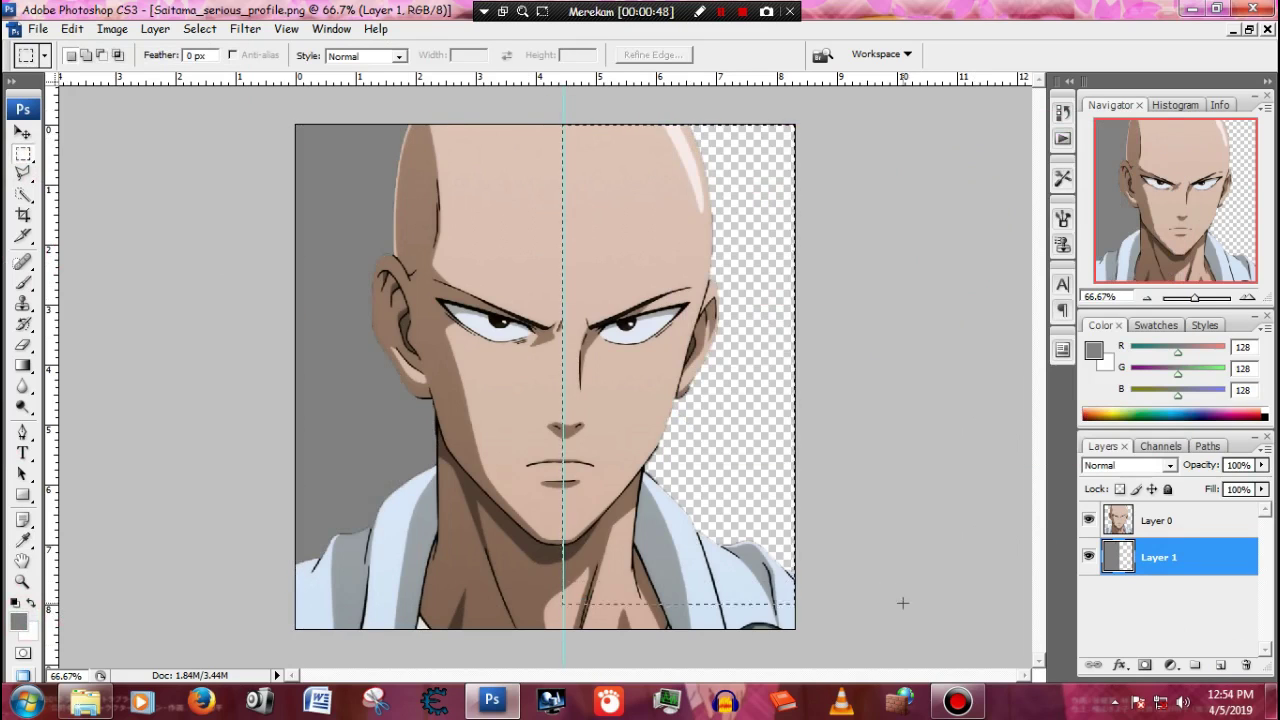
Fill the right half of Layer 1 with darker grey (brightness 25).
{"action": "left_click", "coordinate": [22, 539]}
{"action": "left_click", "coordinate": [18, 621]}
{"action": "double_click", "coordinate": [1016, 331]}
{"action": "type", "text": "50"}
{"action": "key", "text": "Tab"}
{"action": "double_click", "coordinate": [1016, 331]}
{"action": "type", "text": "25"}
{"action": "key", "text": "Return"}
{"action": "key", "text": "m"}
{"action": "key", "text": "alt+BackSpace"}
{"action": "key", "text": "ctrl+d"}
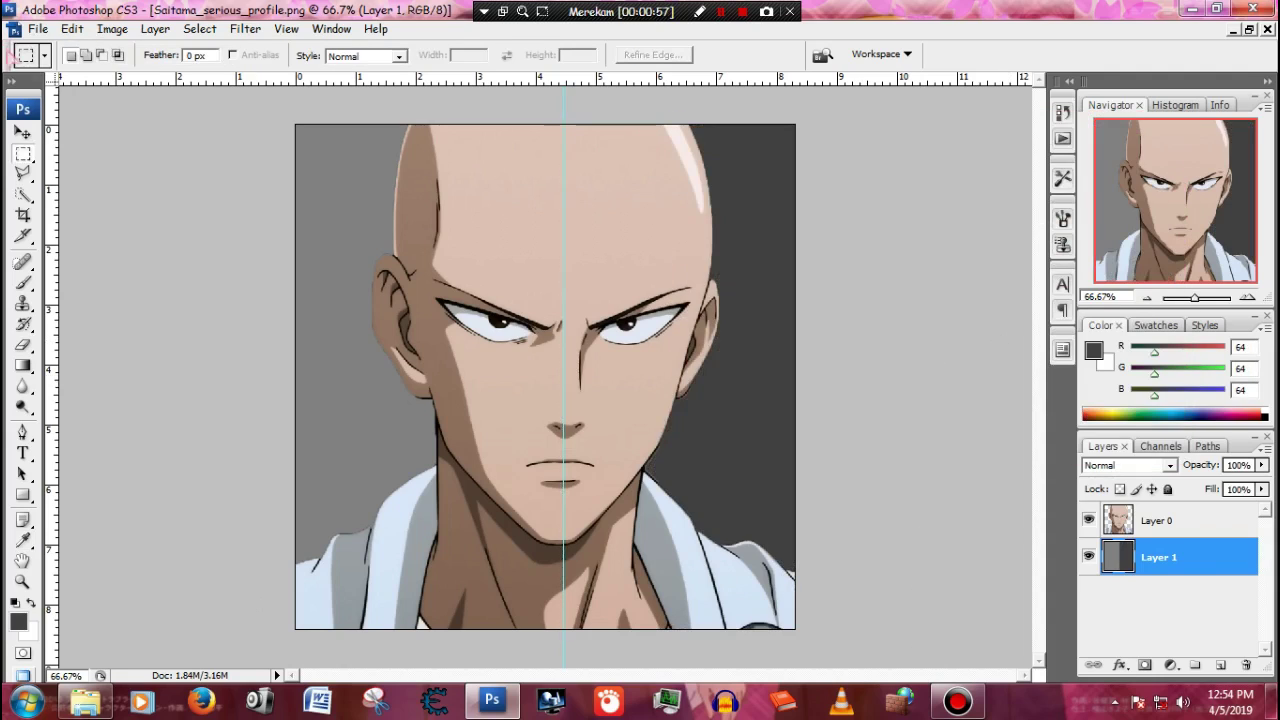
{"action": "left_click", "coordinate": [22, 131]}
{"action": "right_click", "coordinate": [1185, 520]}
Convert Layer 0 to a smart object and apply Surface Blur to it.
{"action": "left_click", "coordinate": [1210, 193]}
{"action": "left_click", "coordinate": [245, 29]}
{"action": "mouse_move", "coordinate": [256, 235]}
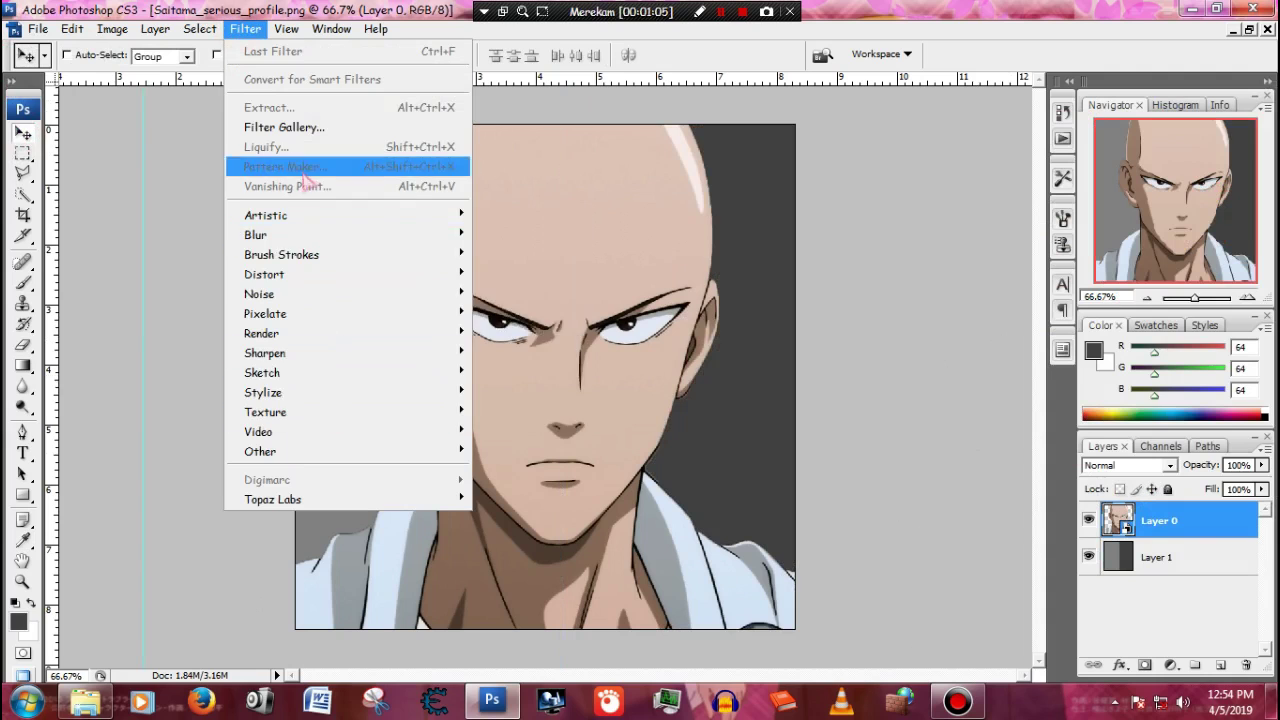
{"action": "left_click", "coordinate": [525, 431]}
{"action": "key", "text": "Return"}
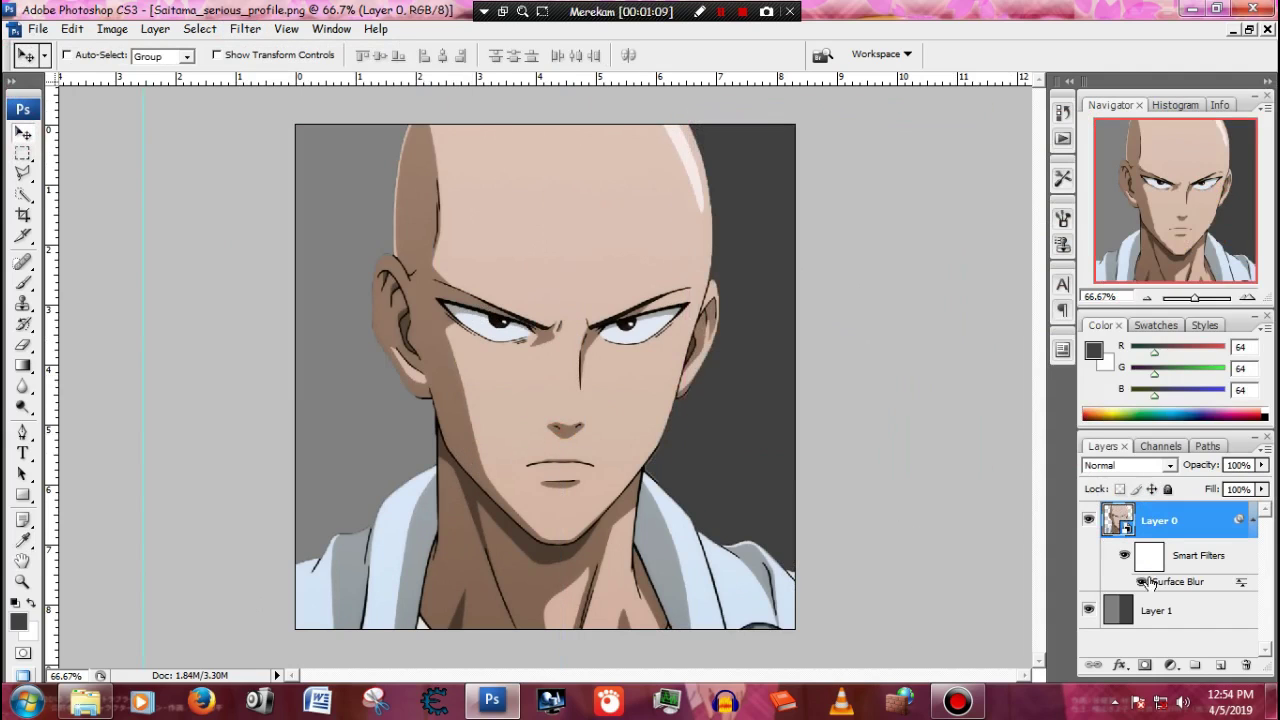
Apply the Cutout artistic filter with slightly more colour levels.
{"action": "left_click", "coordinate": [245, 29]}
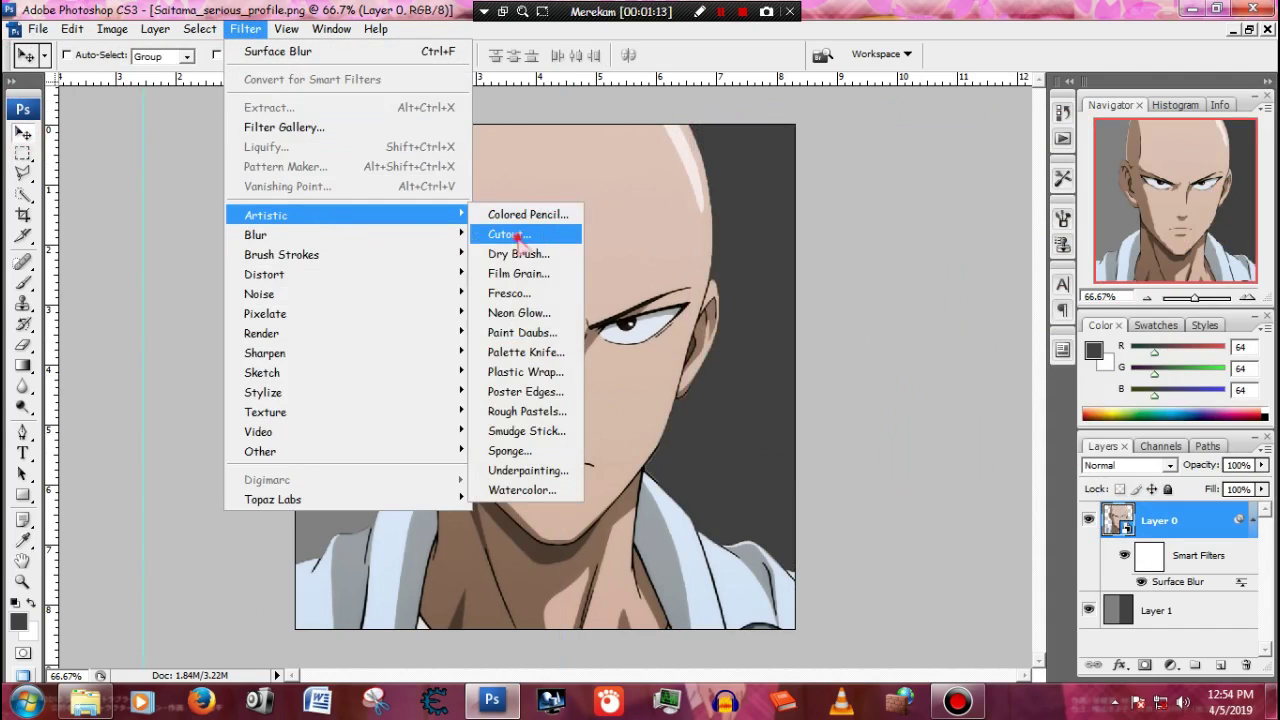
{"action": "left_click", "coordinate": [525, 234]}
{"action": "left_click_drag", "start_coordinate": [1147, 158], "coordinate": [1154, 160]}
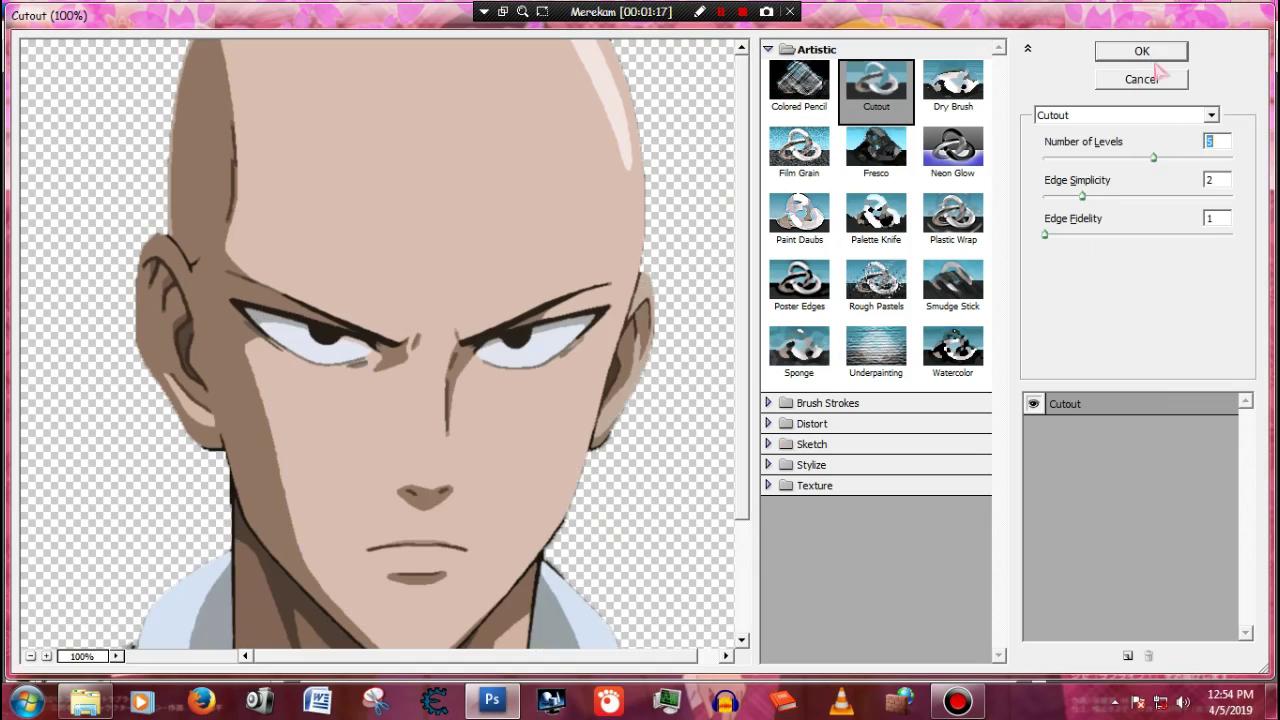
{"action": "left_click", "coordinate": [1148, 52]}
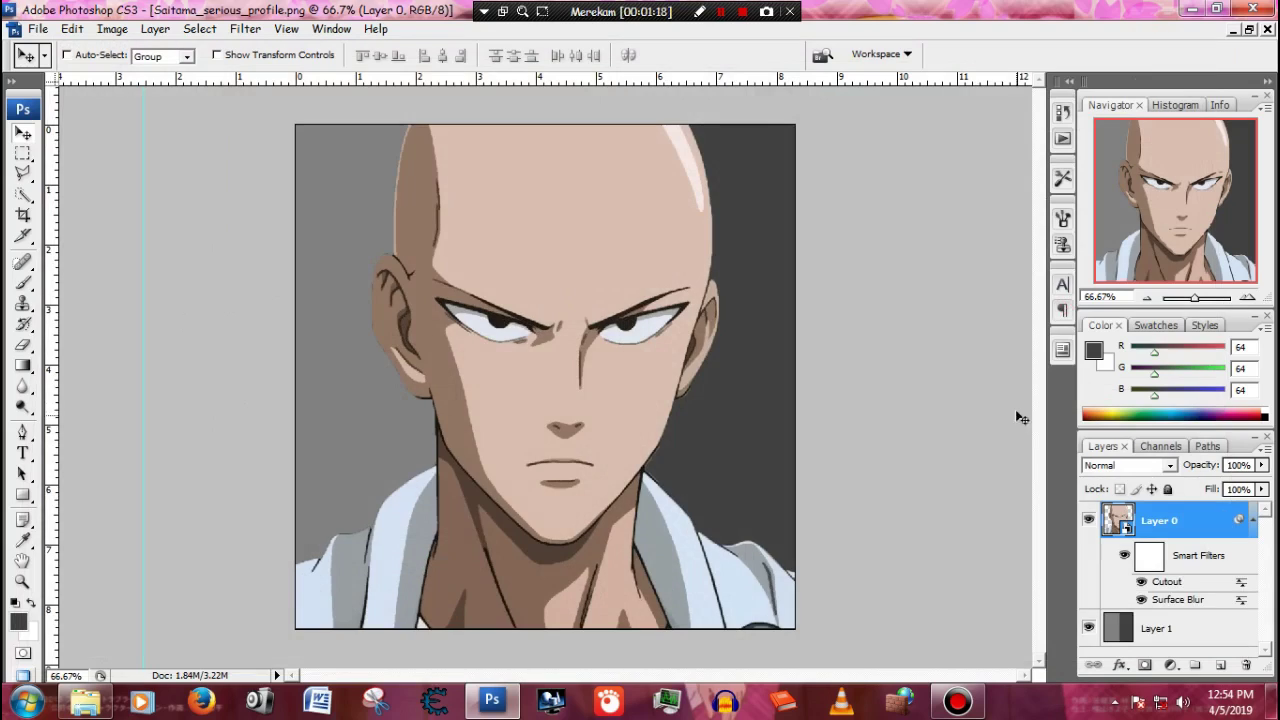
Add a monochrome Channel Mixer adjustment layer to make the image grayscale.
{"action": "left_click", "coordinate": [1170, 665]}
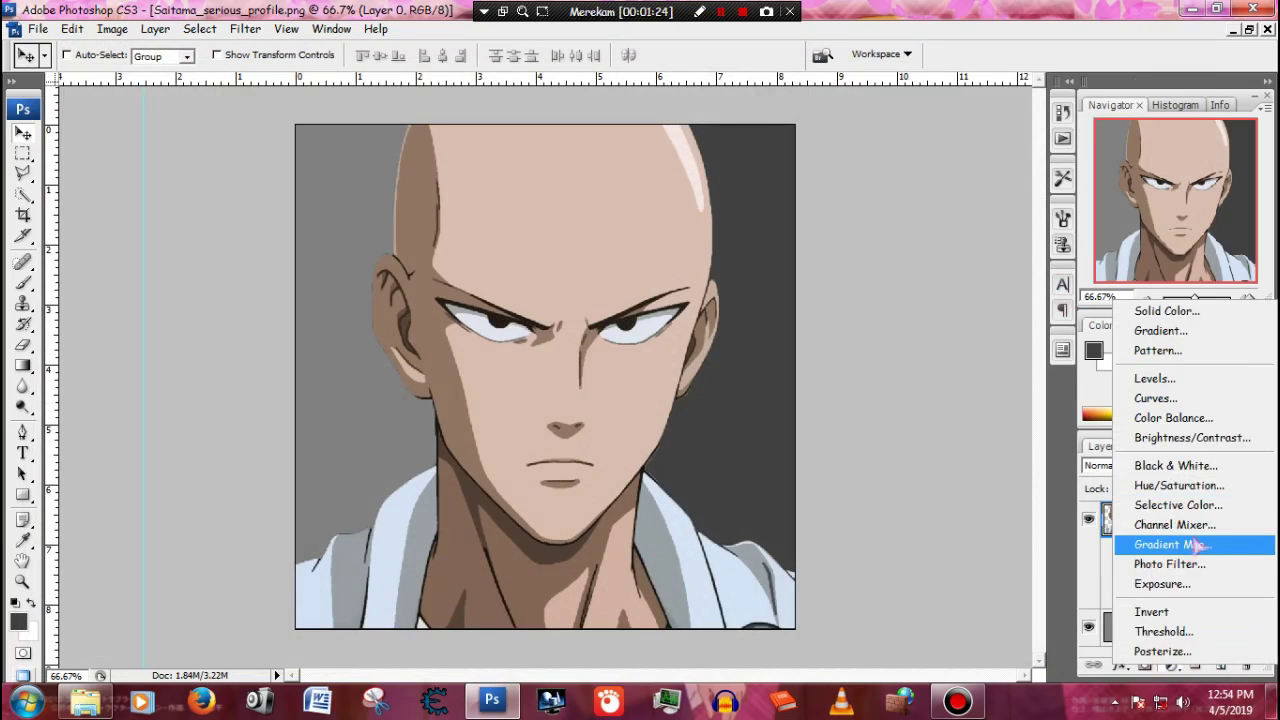
{"action": "left_click", "coordinate": [1196, 535]}
{"action": "left_click", "coordinate": [826, 414]}
{"action": "key", "text": "Return"}
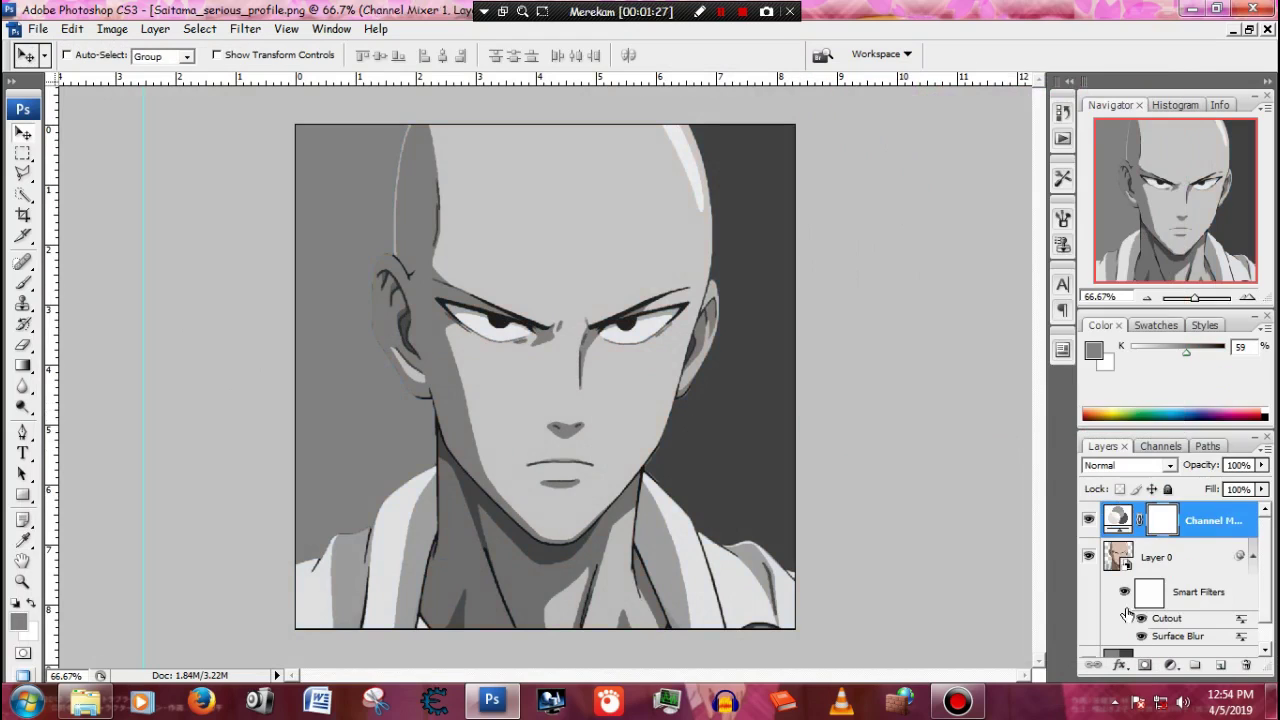
Add a Posterize adjustment layer with Levels set to 8.
{"action": "left_click", "coordinate": [1169, 666]}
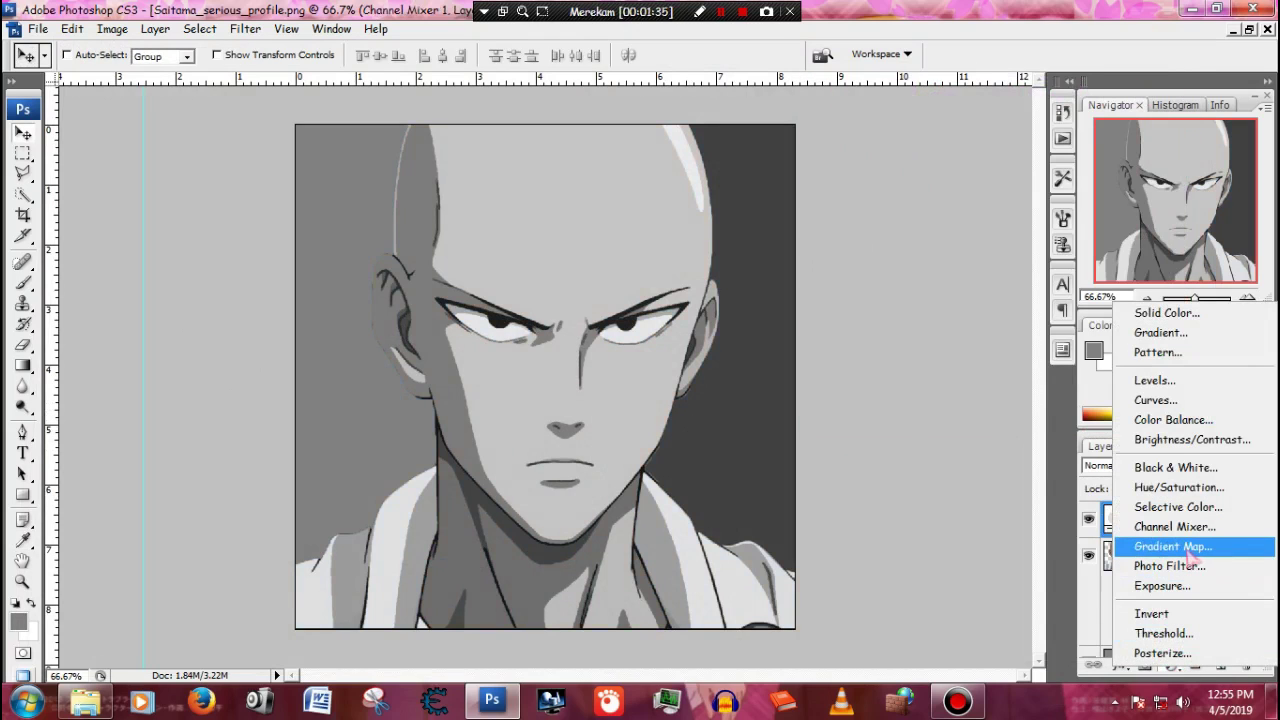
{"action": "left_click", "coordinate": [1163, 653]}
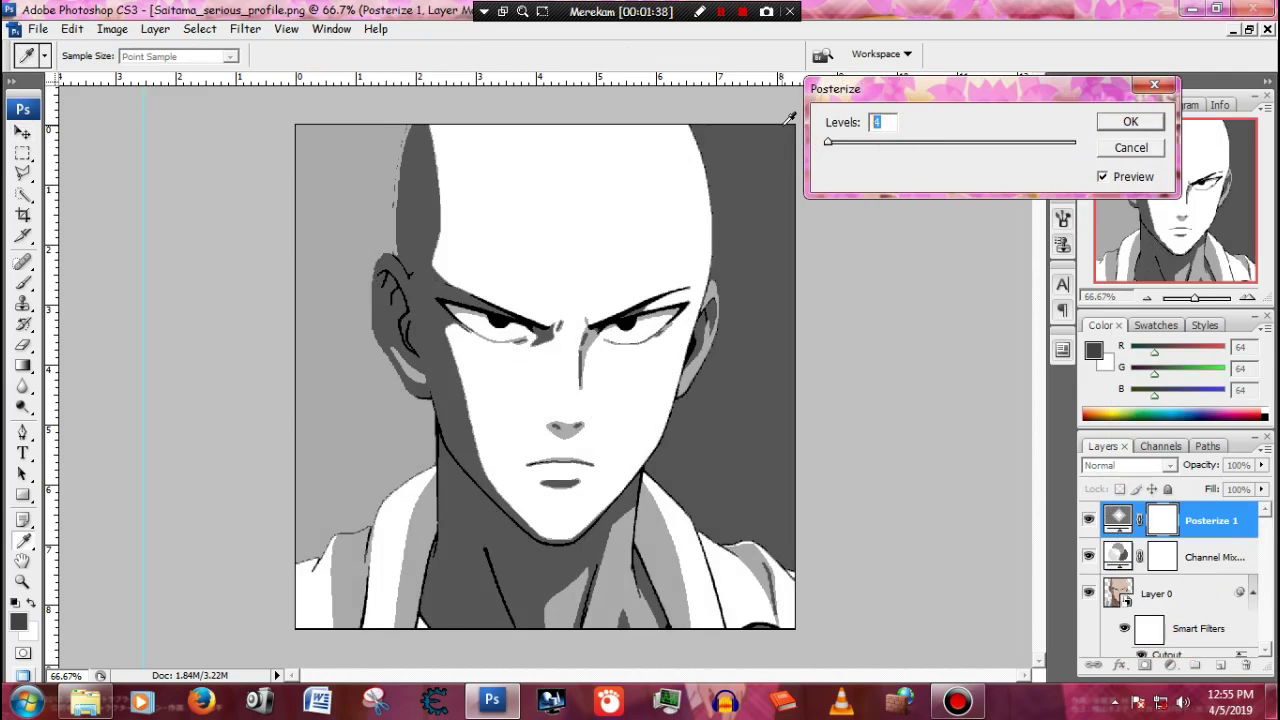
{"action": "type", "text": "8"}
{"action": "key", "text": "Return"}
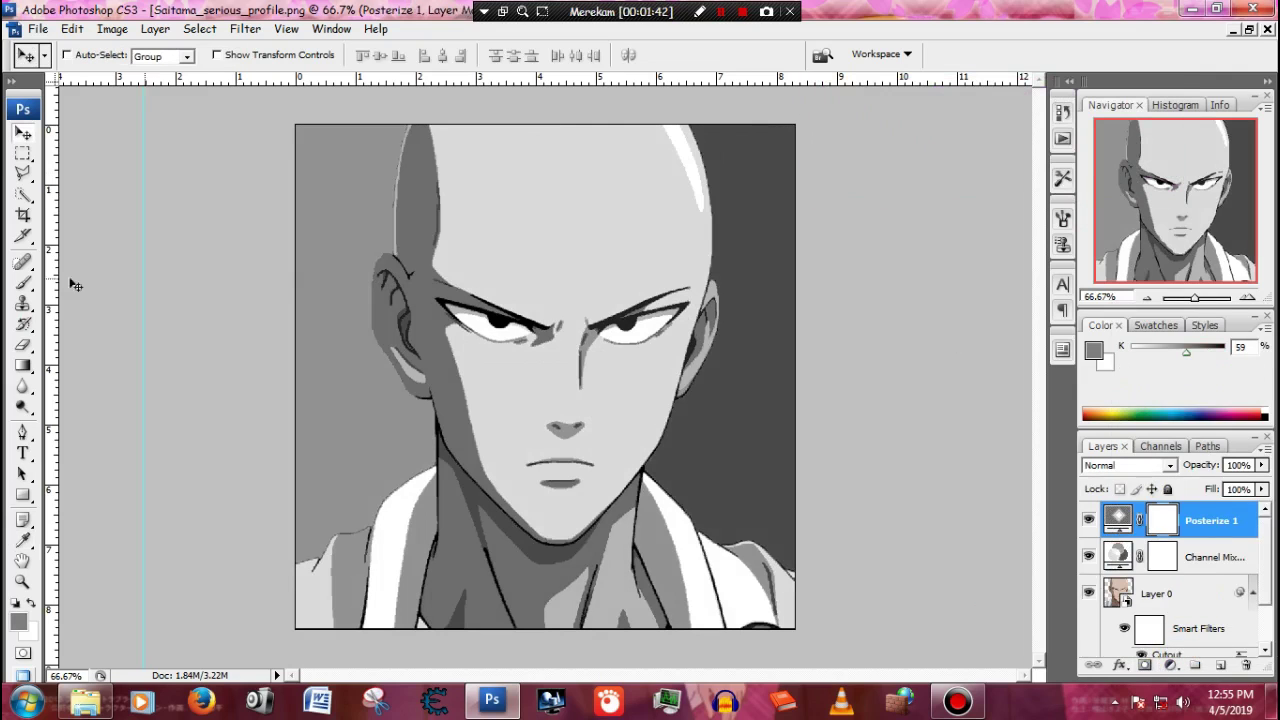
{"action": "key", "text": "w"}
{"action": "right_click", "coordinate": [23, 198]}
{"action": "left_click", "coordinate": [110, 214]}
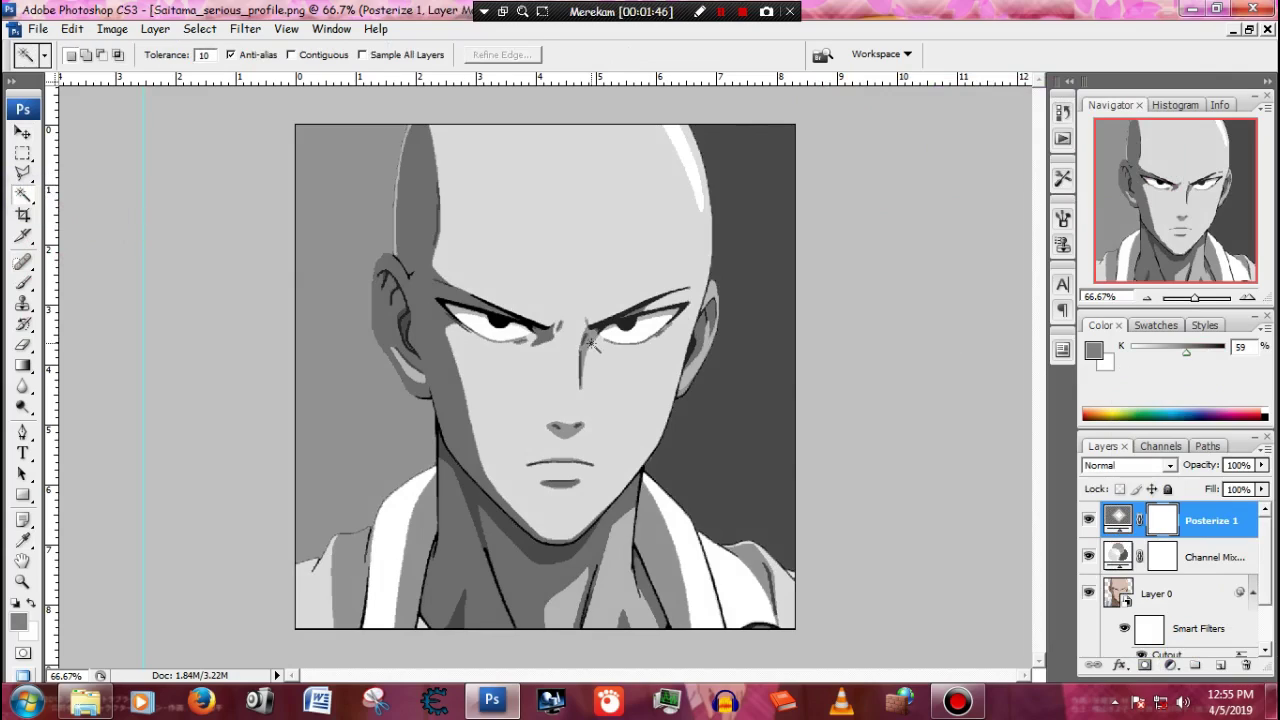
Magic-wand one grey tone across the image, save it as a selection, and deselect.
{"action": "left_click", "coordinate": [566, 330]}
{"action": "right_click", "coordinate": [23, 198]}
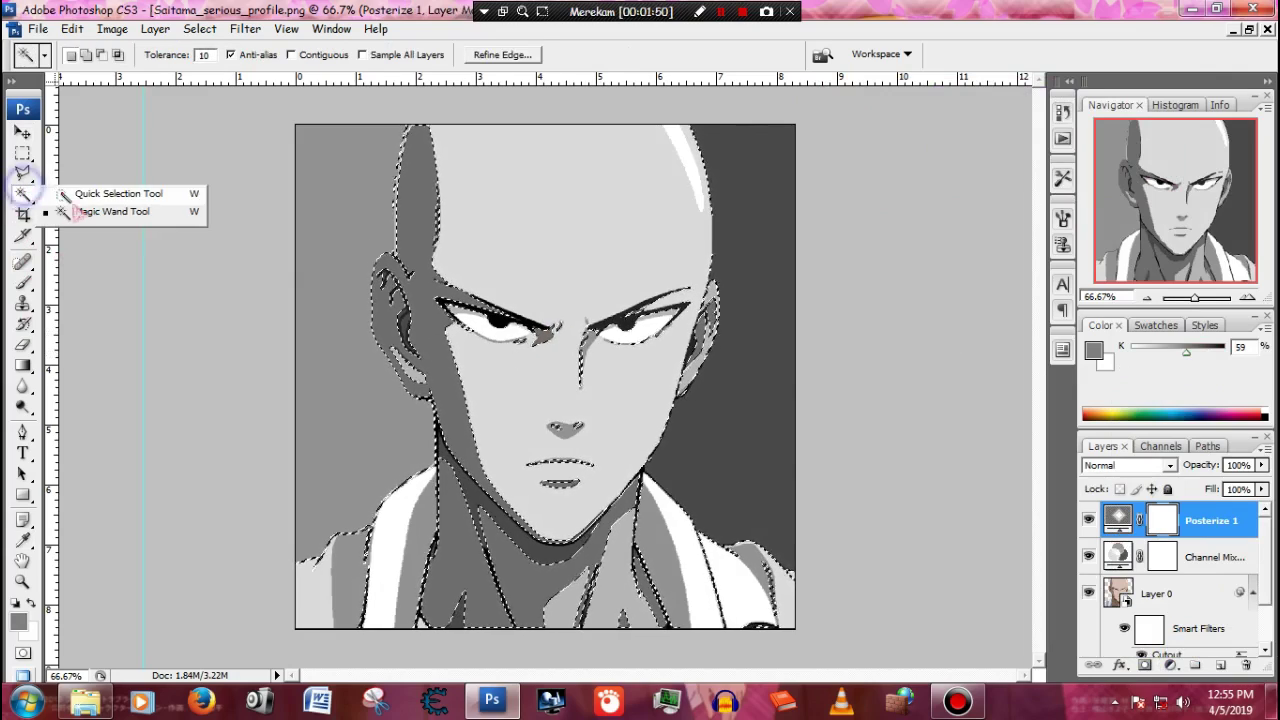
{"action": "left_click", "coordinate": [110, 190]}
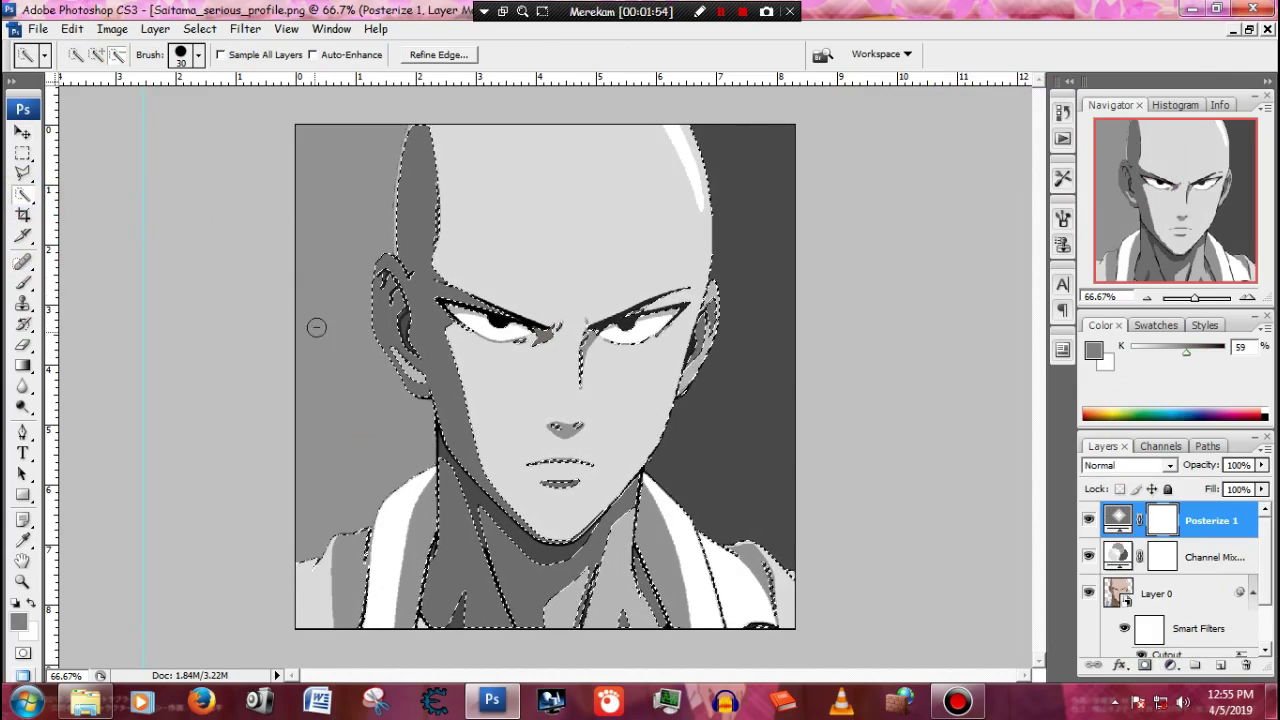
{"action": "left_click", "coordinate": [23, 131]}
{"action": "left_click", "coordinate": [245, 28]}
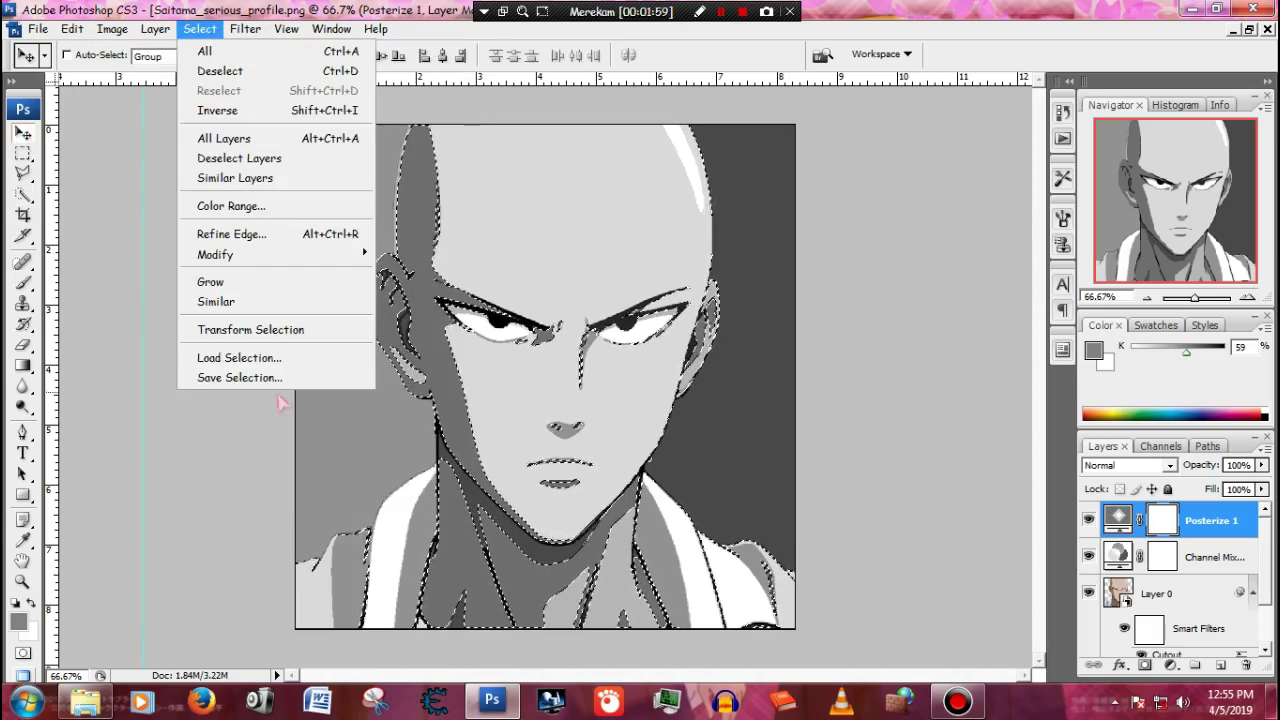
{"action": "left_click", "coordinate": [238, 377]}
{"action": "key", "text": "Return"}
{"action": "key", "text": "ctrl+d"}
{"action": "left_click", "coordinate": [1170, 665]}
Add a Gradient Map adjustment layer using the red-to-blue preset to recolour the portrait.
{"action": "left_click", "coordinate": [1170, 600]}
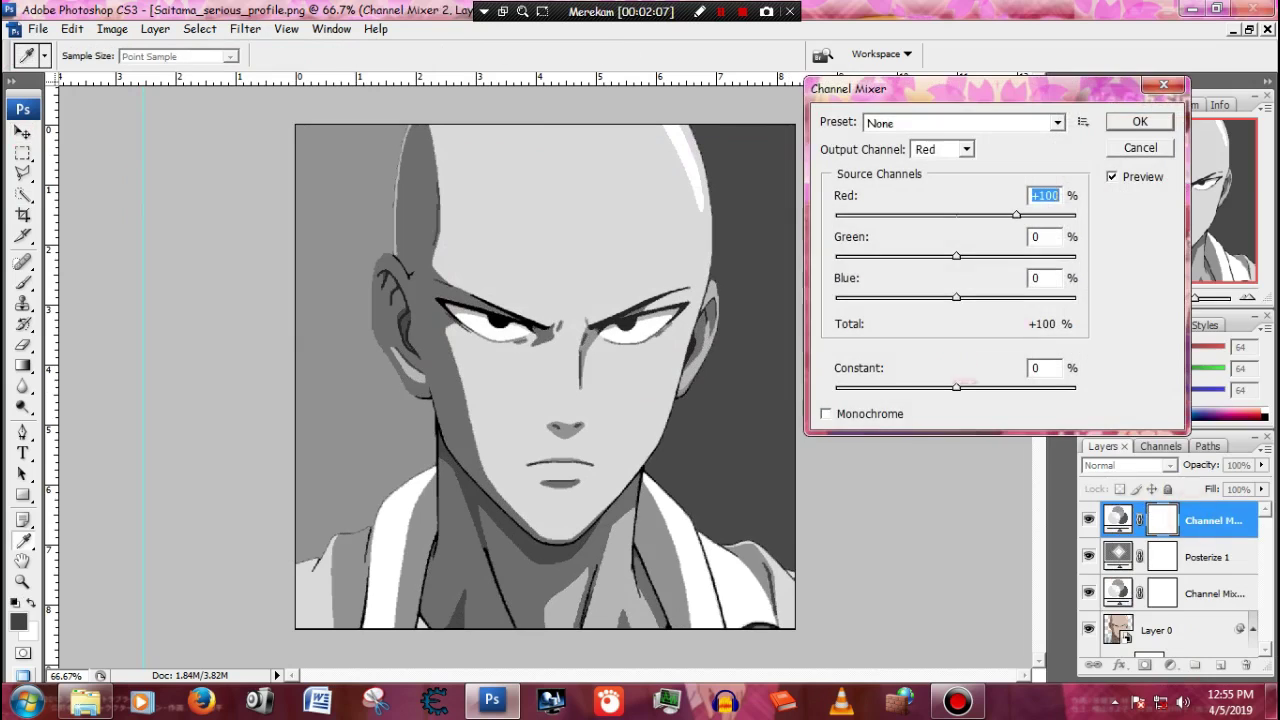
{"action": "left_click", "coordinate": [1140, 147]}
{"action": "left_click", "coordinate": [1170, 665]}
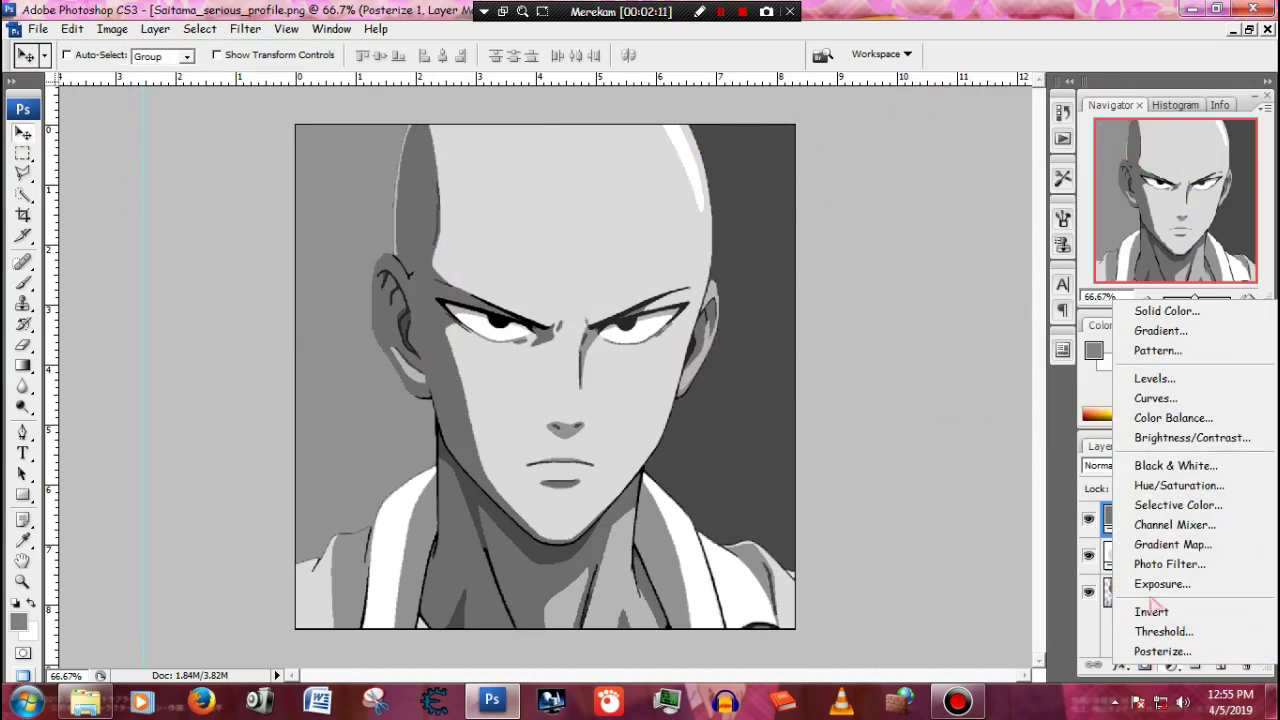
{"action": "left_click", "coordinate": [1110, 534]}
{"action": "left_click", "coordinate": [940, 160]}
{"action": "scroll", "coordinate": [940, 180], "scroll_direction": "down", "scroll_amount": 2}
{"action": "scroll", "coordinate": [940, 190], "scroll_direction": "down", "scroll_amount": 1}
{"action": "left_click", "coordinate": [942, 210]}
{"action": "left_click", "coordinate": [1162, 110]}
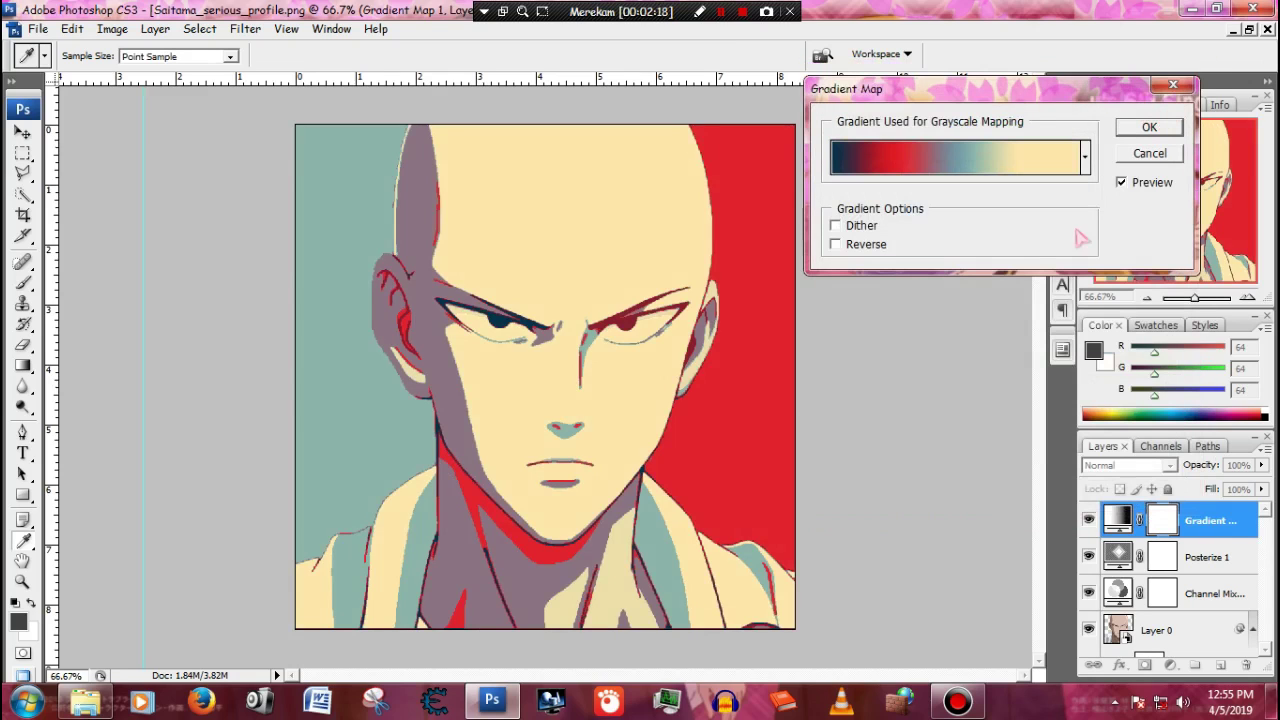
{"action": "left_click", "coordinate": [1149, 128]}
Create an empty Layer 2 directly above Layer 0.
{"action": "scroll", "coordinate": [1194, 543], "scroll_direction": "down", "scroll_amount": 3}
{"action": "left_click", "coordinate": [1190, 540]}
{"action": "left_click", "coordinate": [1220, 665]}
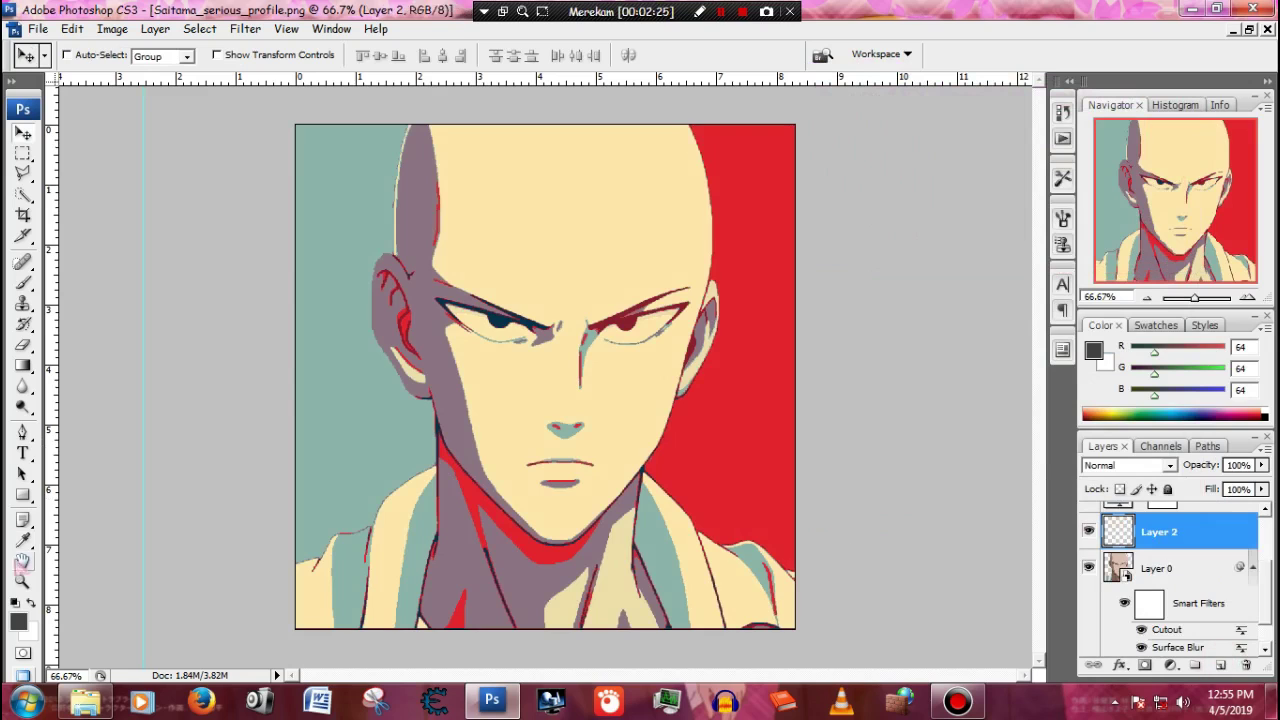
Fill Layer 2 with mid grey (brightness 50).
{"action": "left_click", "coordinate": [19, 621]}
{"action": "double_click", "coordinate": [1015, 331]}
{"action": "type", "text": "50"}
{"action": "key", "text": "Return"}
{"action": "key", "text": "v"}
{"action": "key", "text": "alt+BackSpace"}
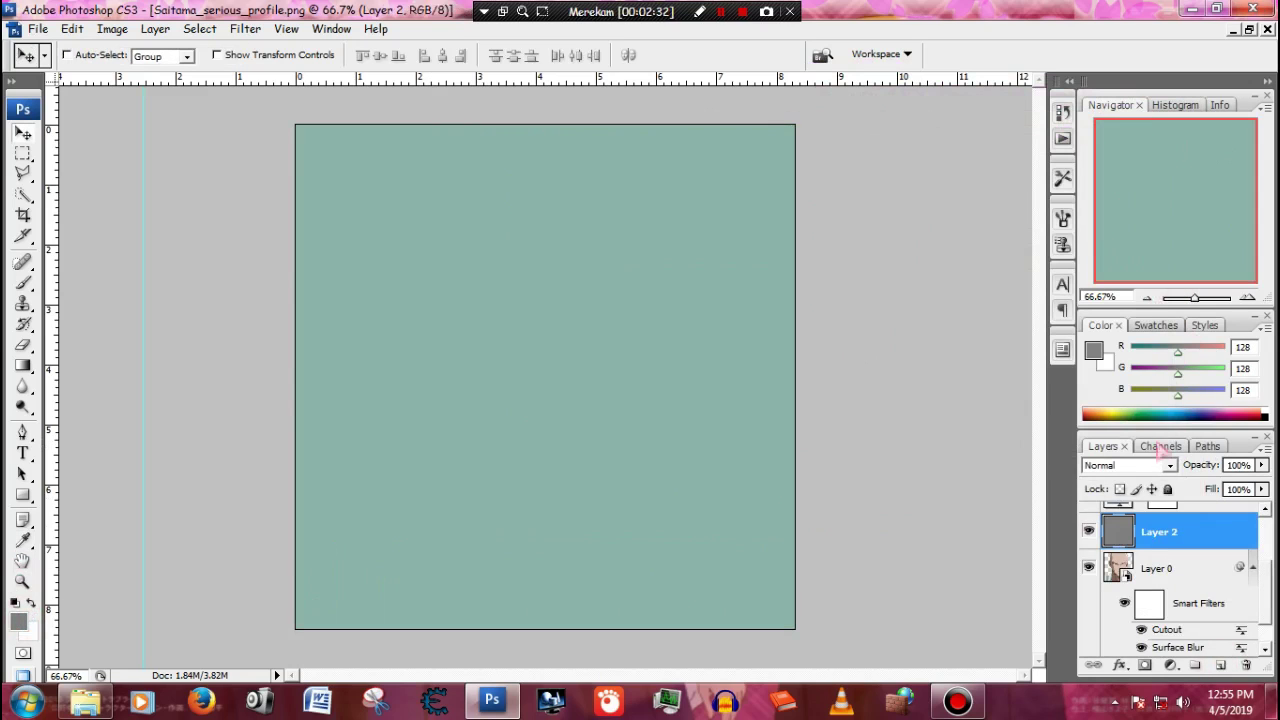
Apply a Halftone Pattern with Line pattern type and Contrast 50 to Layer 2.
{"action": "left_click", "coordinate": [260, 31]}
{"action": "mouse_move", "coordinate": [263, 392]}
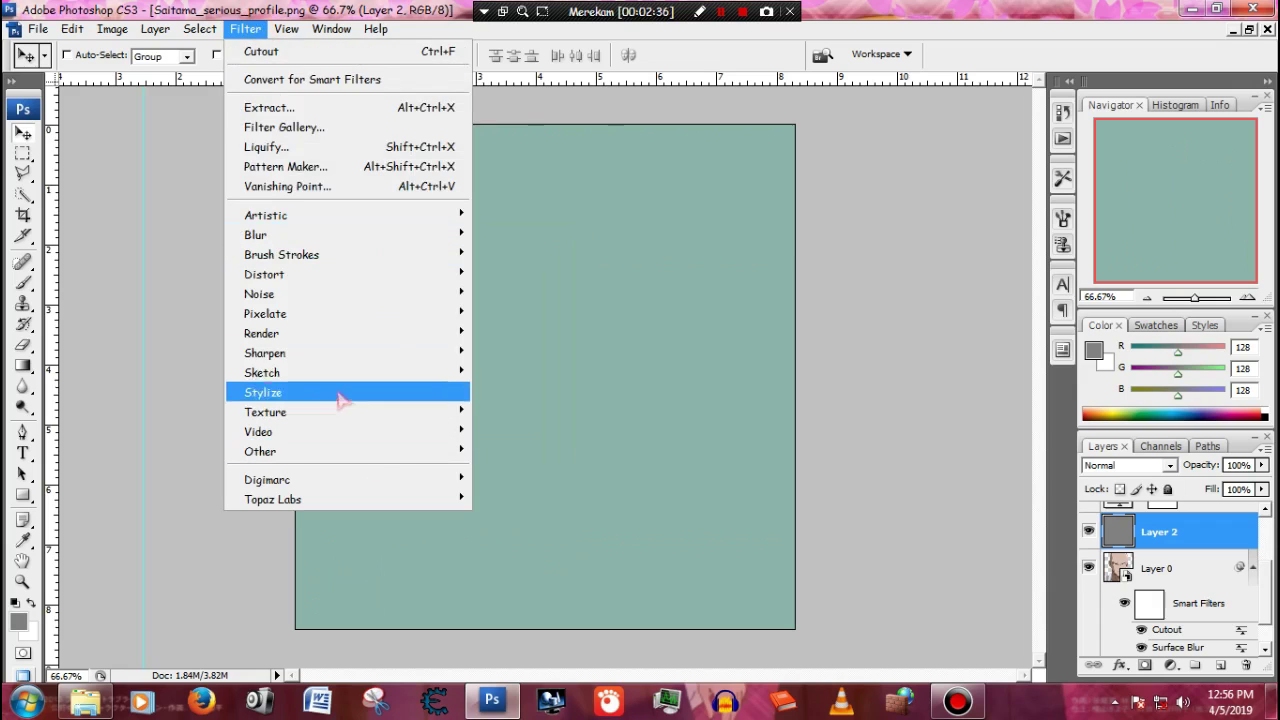
{"action": "left_click", "coordinate": [530, 470]}
{"action": "left_click", "coordinate": [800, 111]}
{"action": "left_click", "coordinate": [812, 290]}
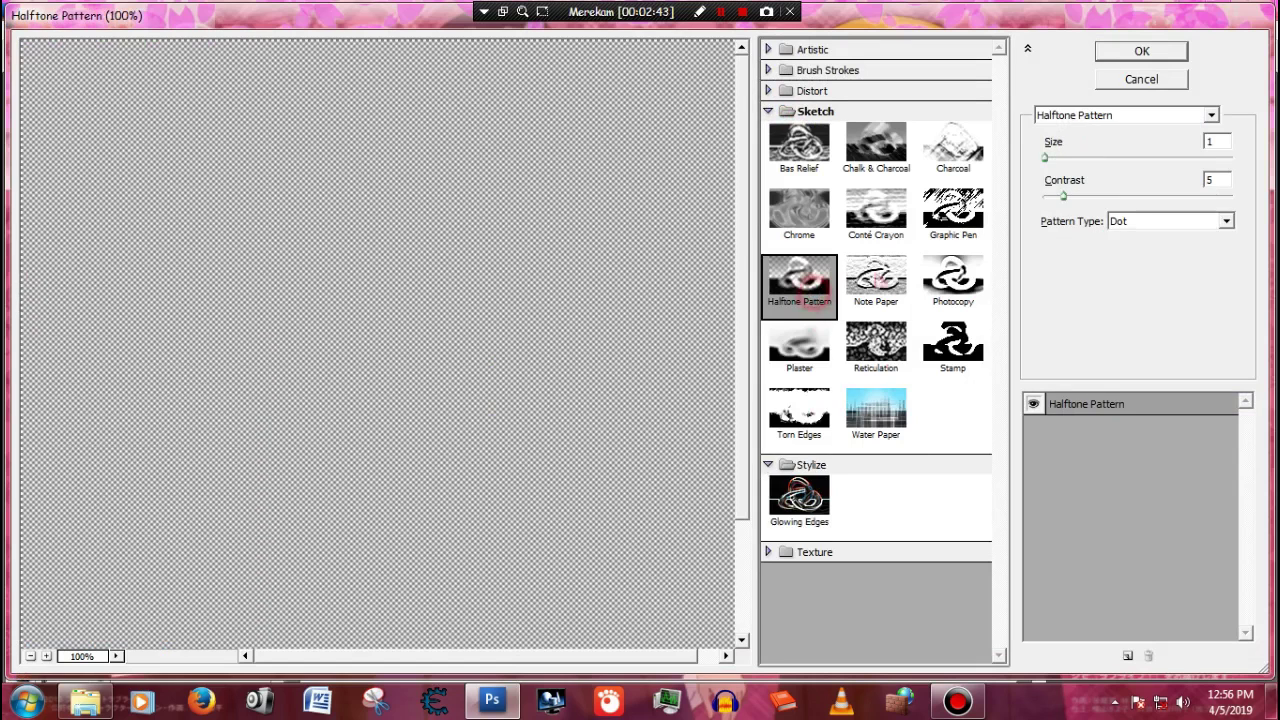
{"action": "left_click", "coordinate": [1125, 221]}
{"action": "left_click", "coordinate": [1150, 260]}
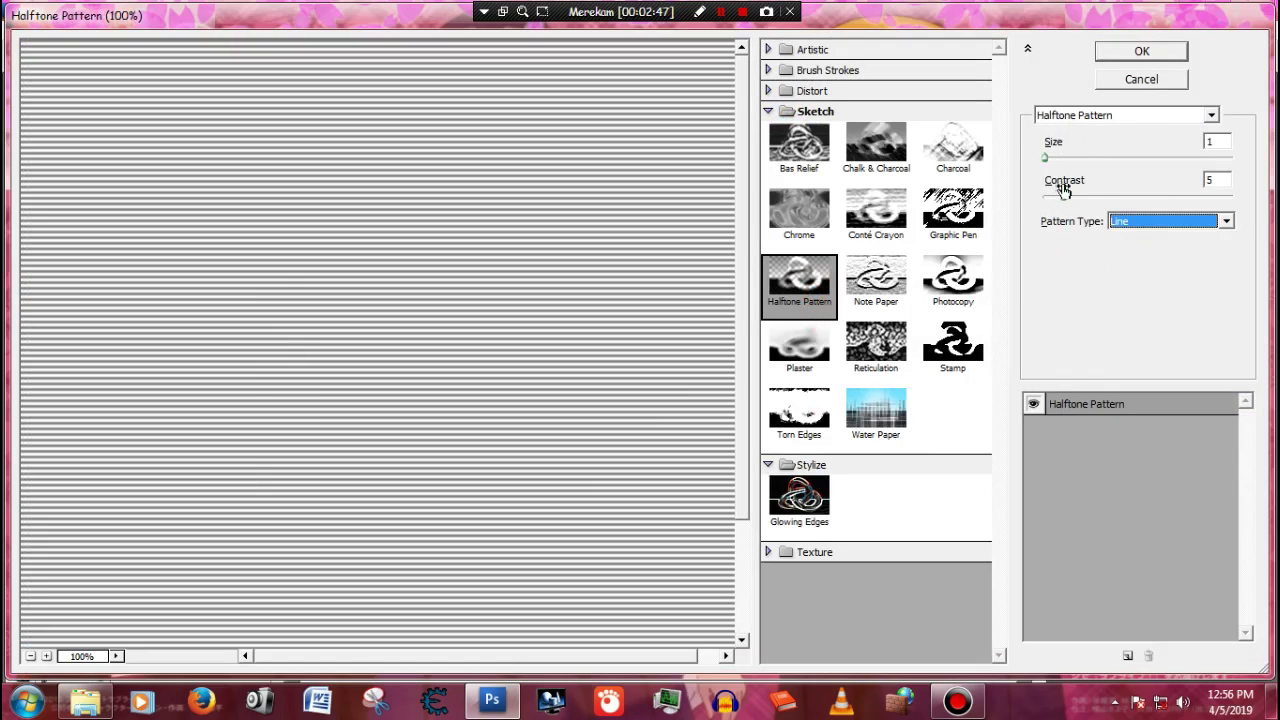
{"action": "left_click_drag", "start_coordinate": [1063, 196], "coordinate": [1232, 196]}
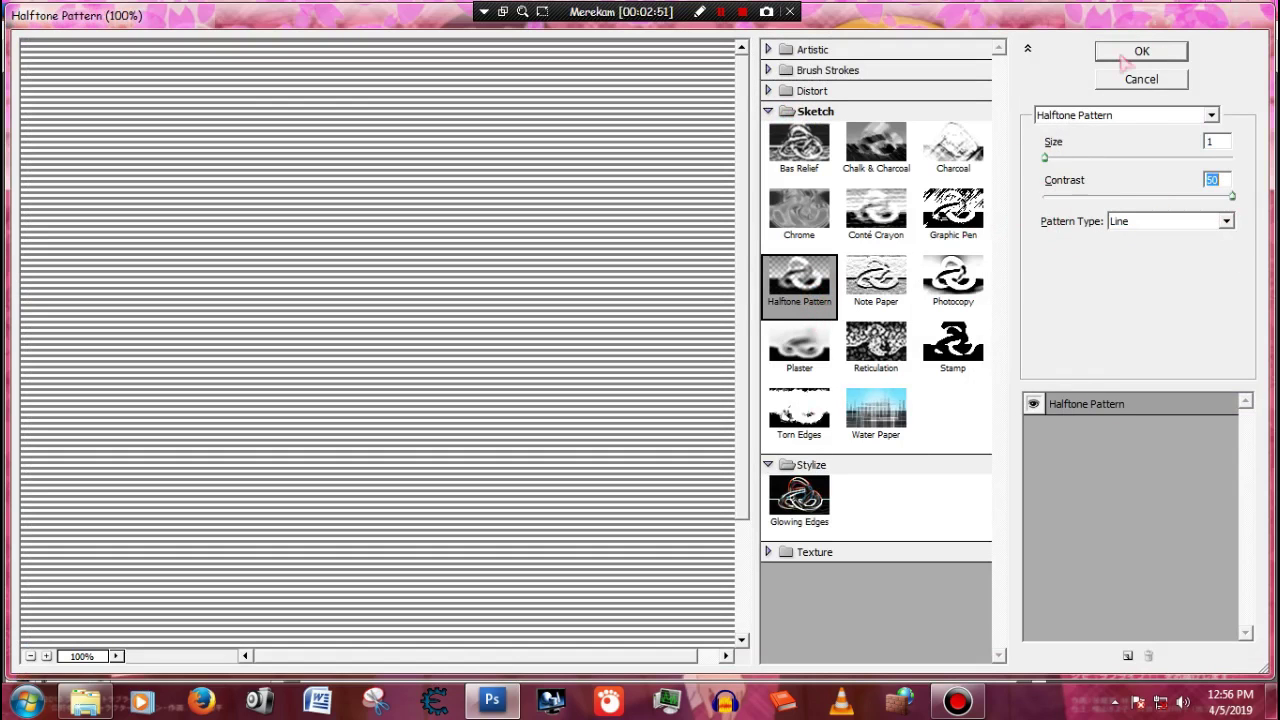
{"action": "left_click", "coordinate": [1130, 52]}
{"action": "left_click", "coordinate": [1152, 446]}
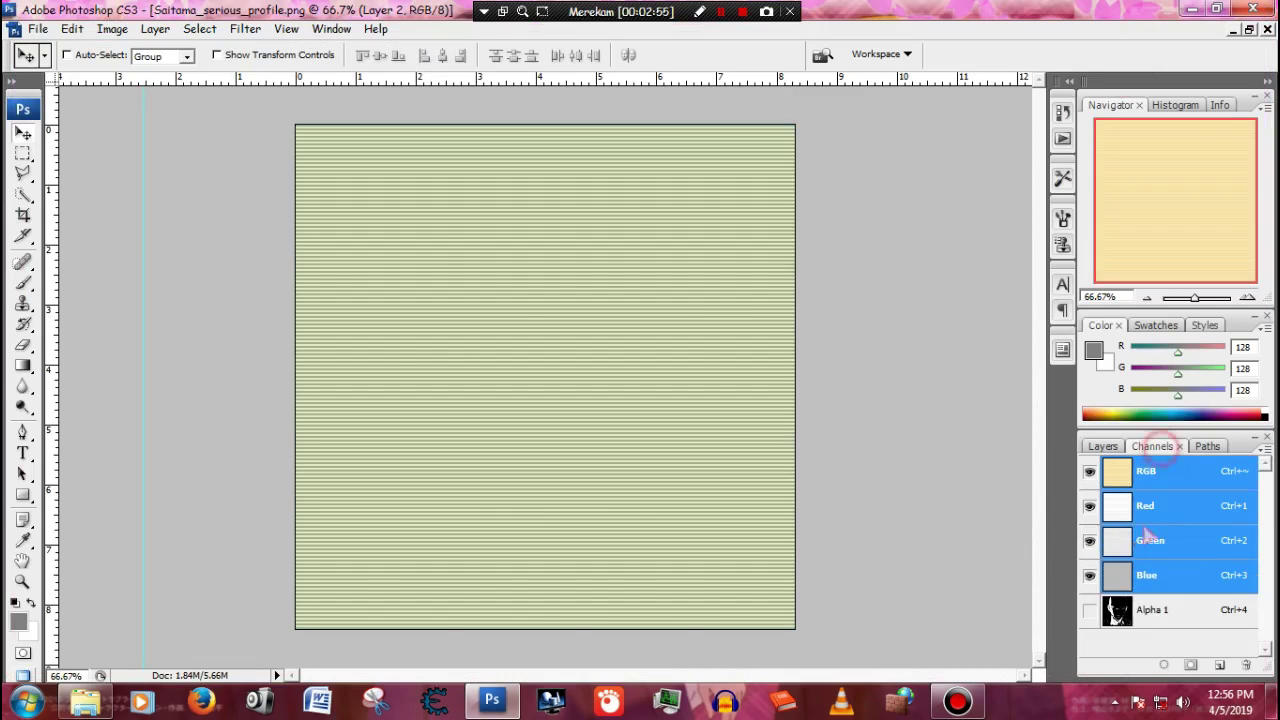
Mask Layer 2 with the Alpha 1 selection and add empty Layer 3 at the top.
{"action": "left_click", "coordinate": [1117, 612], "text": "ctrl"}
{"action": "left_click", "coordinate": [1102, 446]}
{"action": "left_click", "coordinate": [1145, 665]}
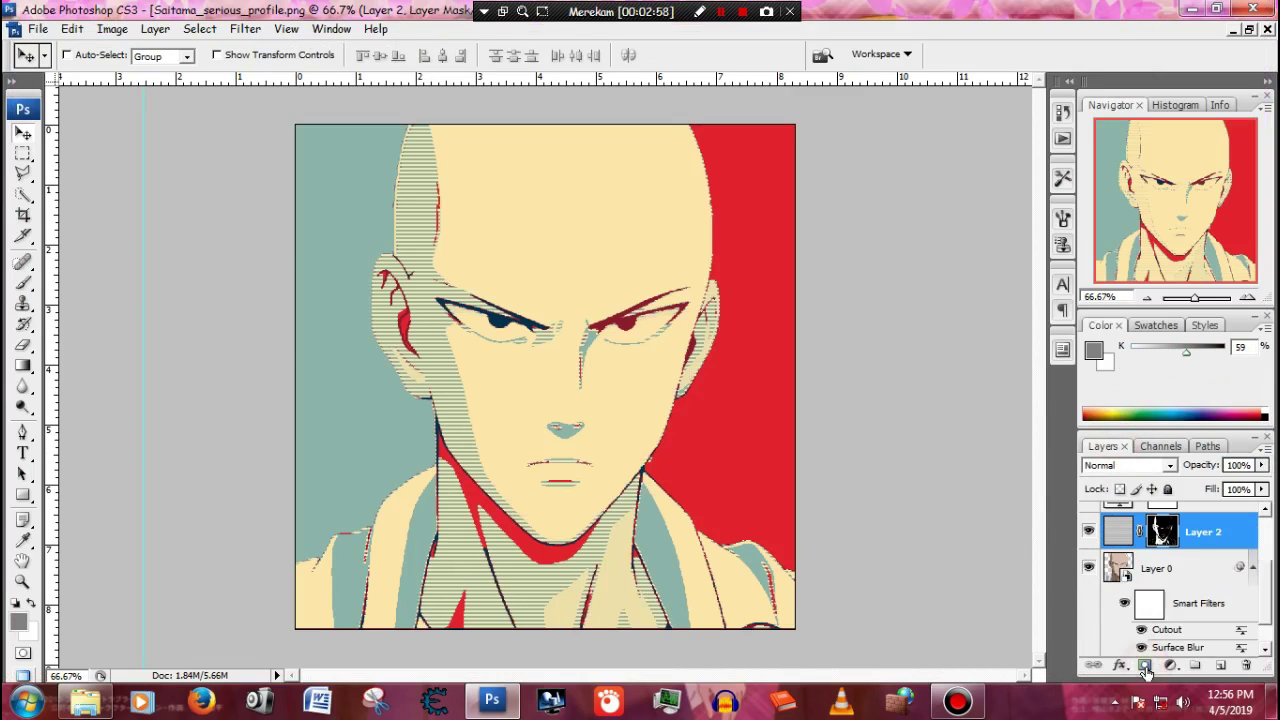
{"action": "scroll", "coordinate": [1232, 563], "scroll_direction": "up", "scroll_amount": 2}
{"action": "scroll", "coordinate": [1232, 563], "scroll_direction": "up", "scroll_amount": 1}
{"action": "left_click", "coordinate": [1170, 525]}
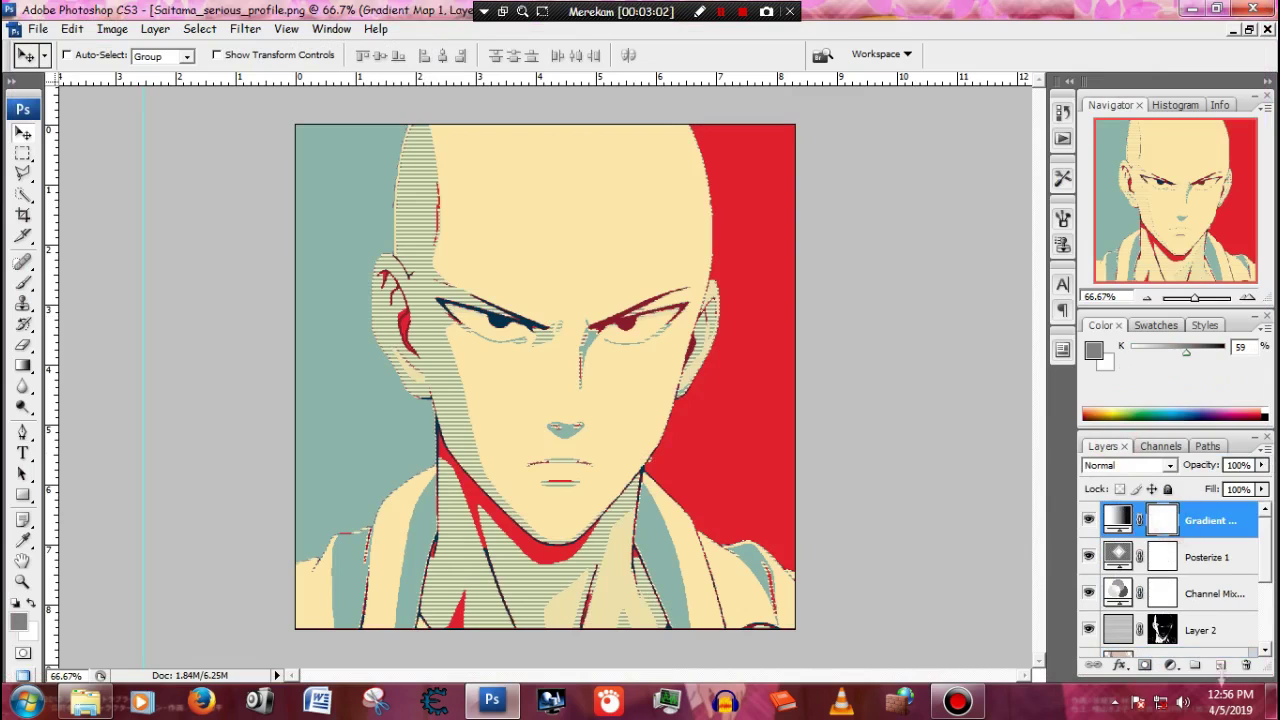
{"action": "left_click", "coordinate": [1220, 665]}
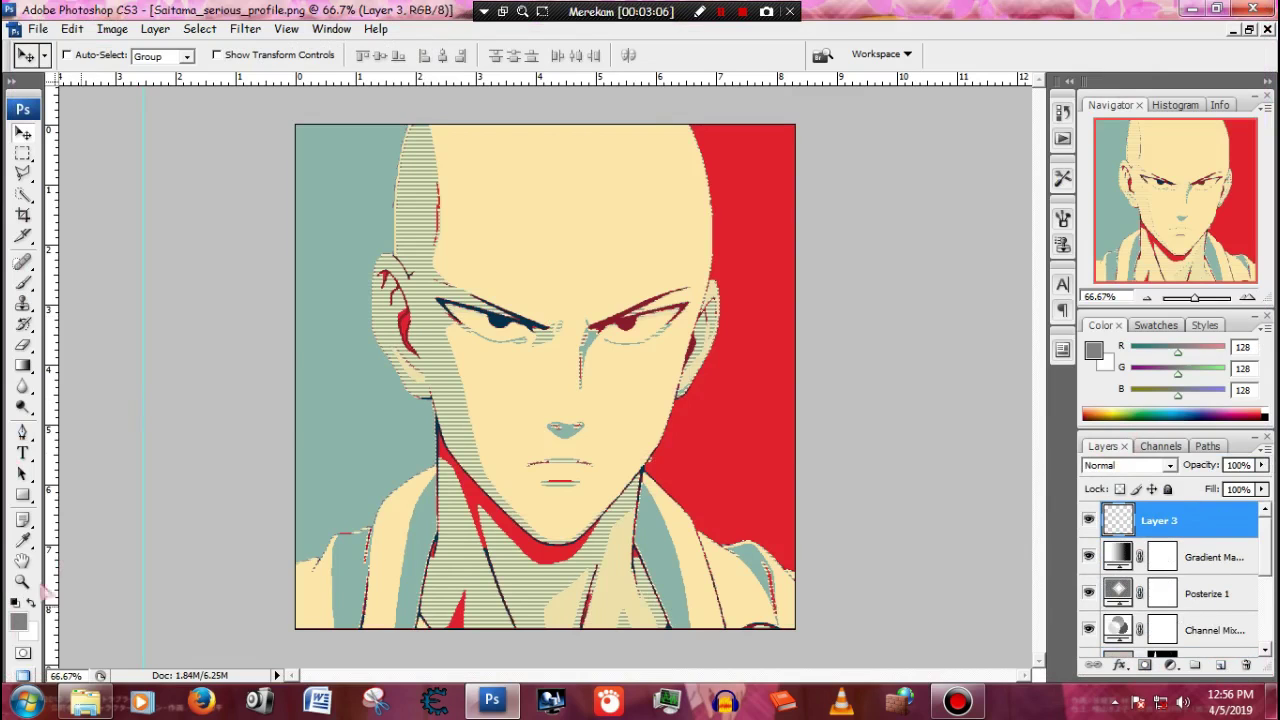
Set the foreground colour to the portrait's cream.
{"action": "left_click", "coordinate": [18, 621]}
{"action": "left_click", "coordinate": [570, 210]}
{"action": "key", "text": "Return"}
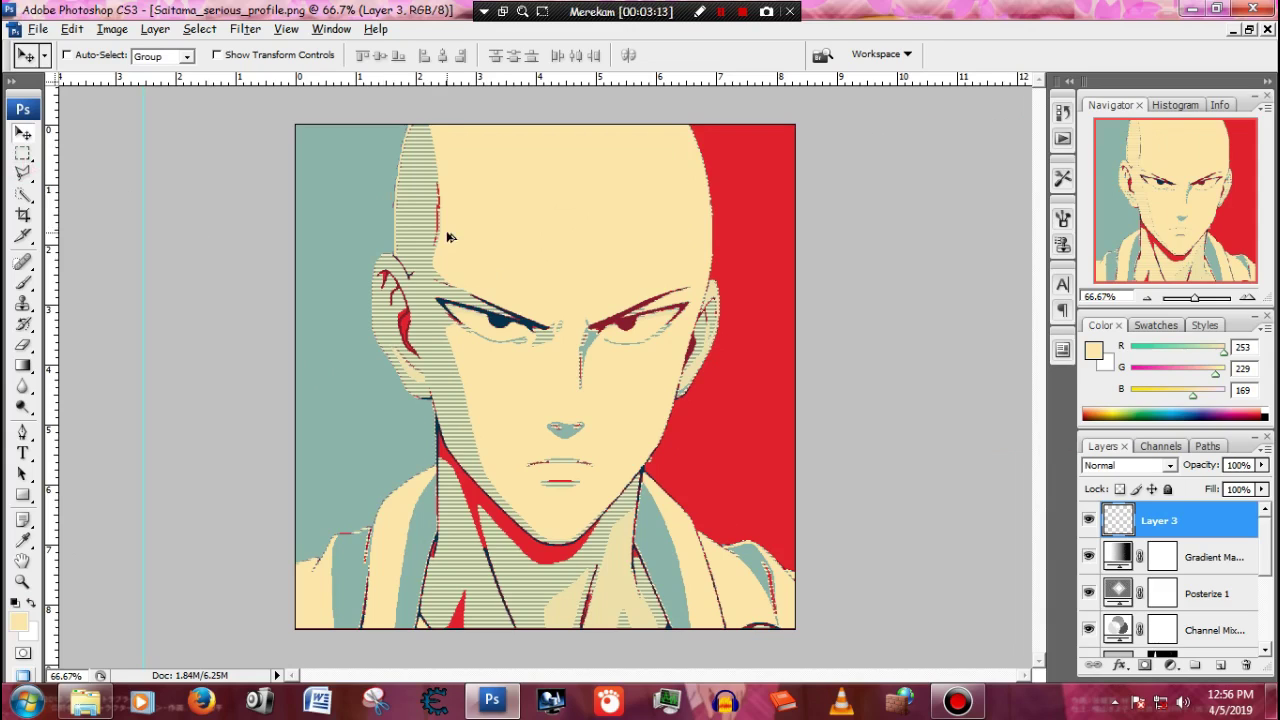
Fill Layer 3 with cream and delete an inset rectangle to leave a thin border.
{"action": "key", "text": "alt+BackSpace"}
{"action": "left_click", "coordinate": [23, 155]}
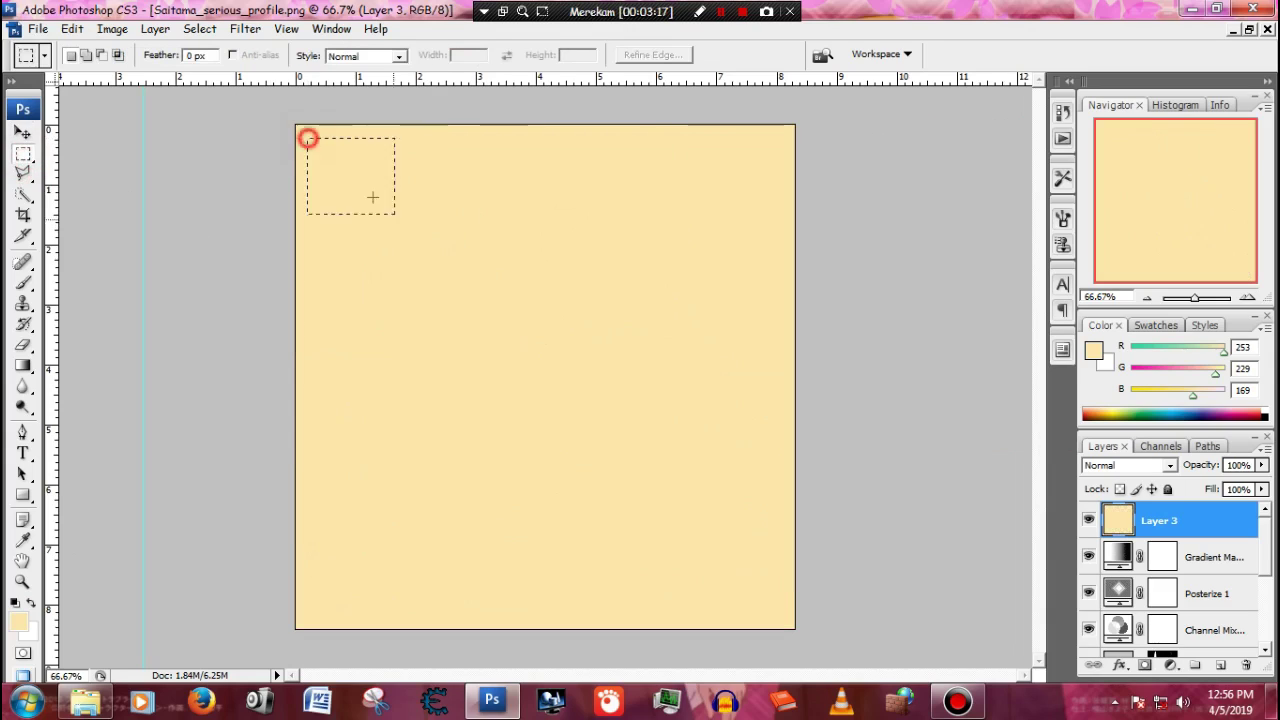
{"action": "left_click_drag", "start_coordinate": [739, 594], "coordinate": [782, 623]}
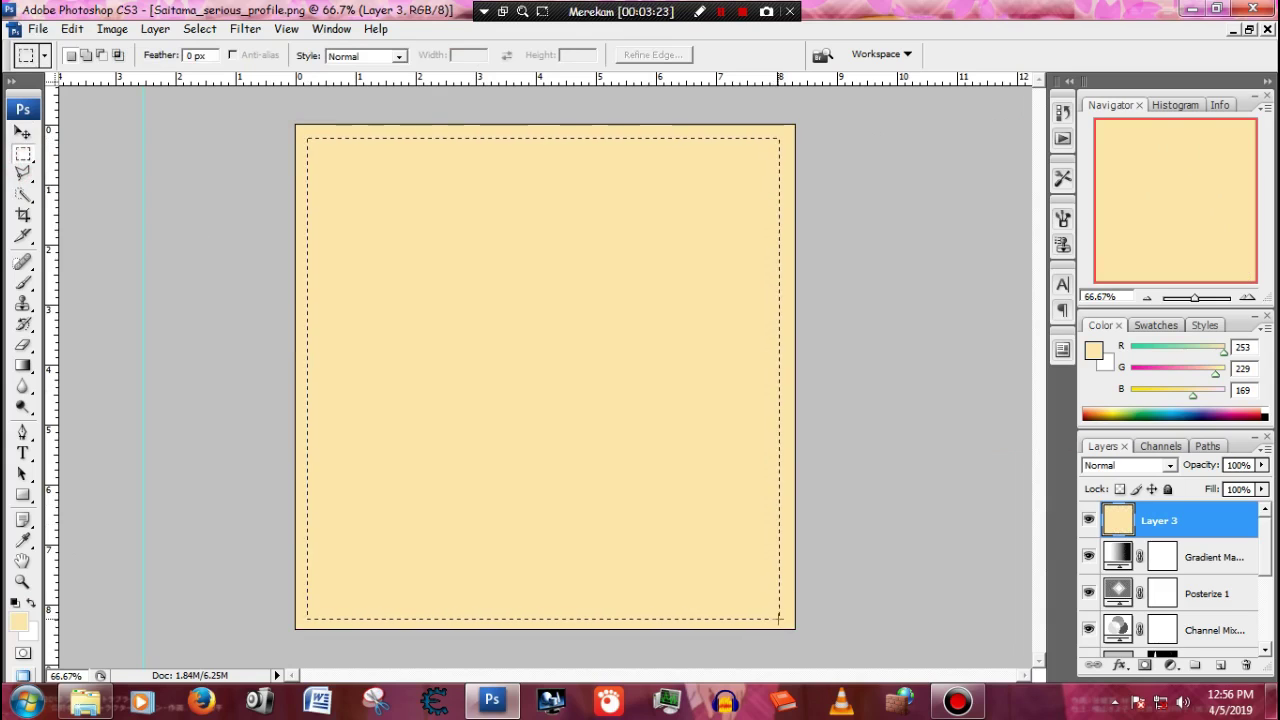
{"action": "key", "text": "Delete"}
{"action": "key", "text": "ctrl+d"}
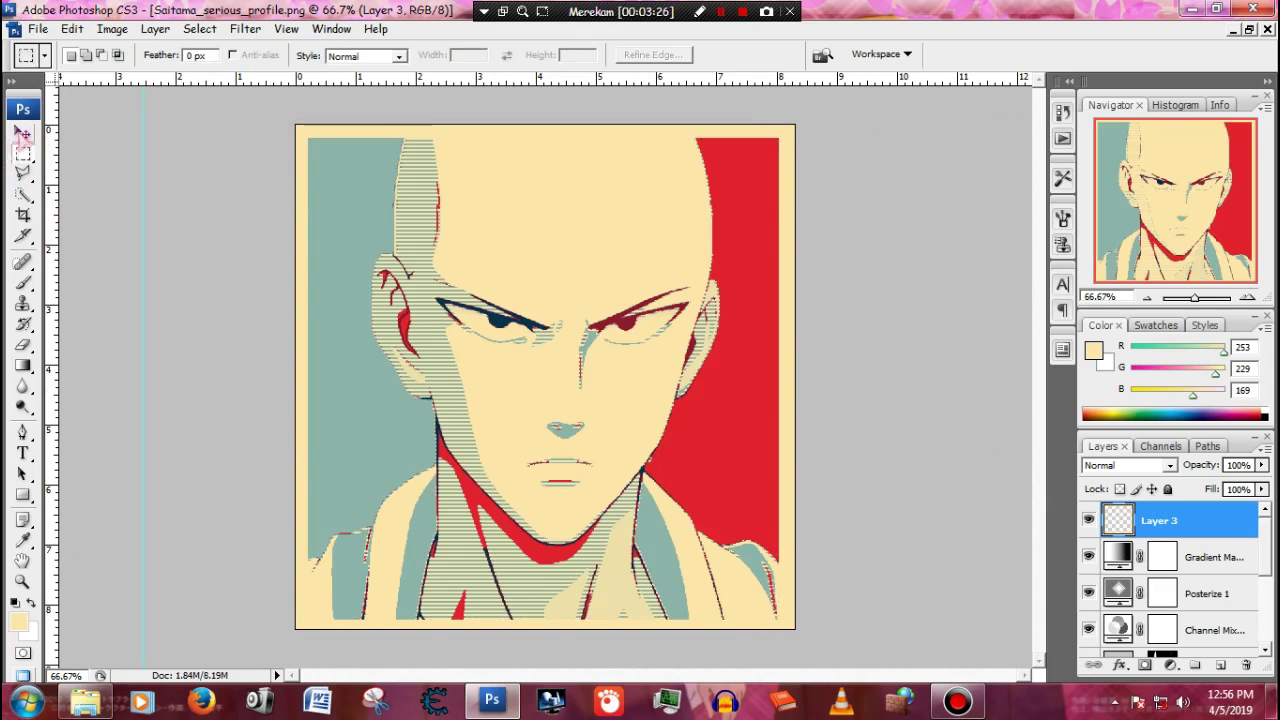
{"action": "left_click", "coordinate": [23, 133]}
{"action": "left_click", "coordinate": [1220, 665]}
Move the new Layer 4 below Layer 3 and choose the Rectangle tool.
{"action": "left_click_drag", "start_coordinate": [1160, 521], "coordinate": [1161, 566]}
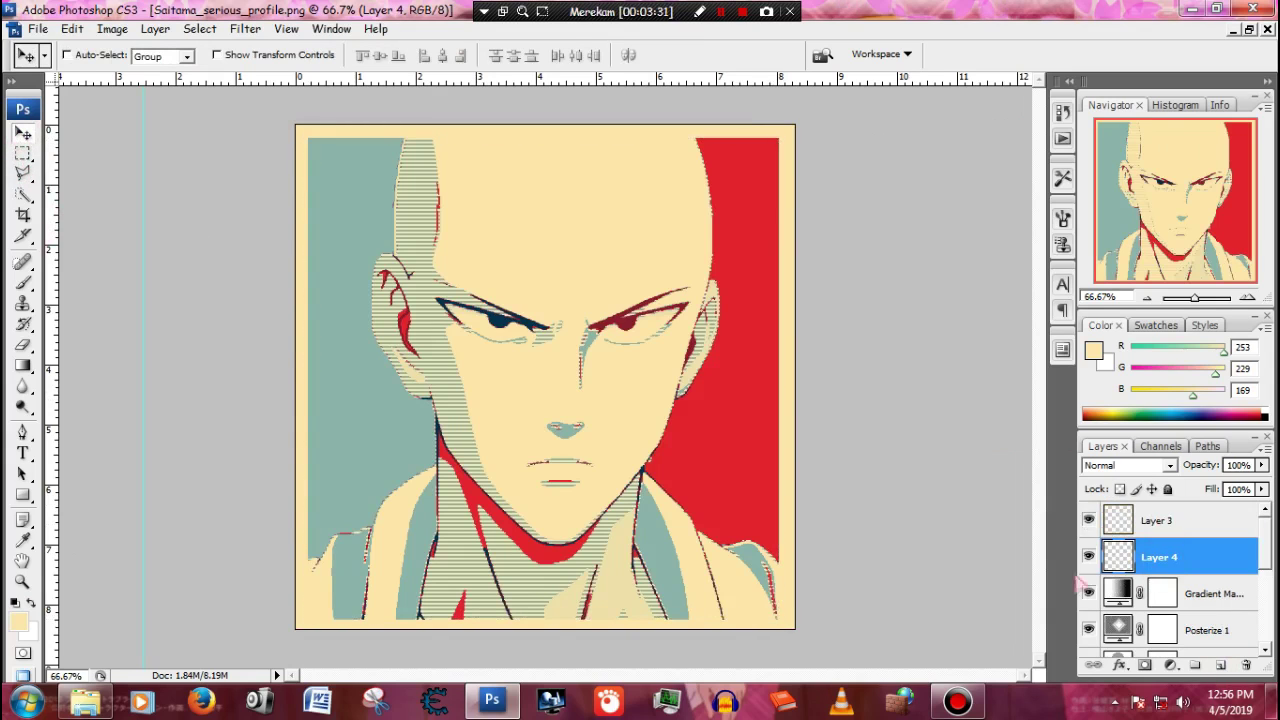
{"action": "left_click", "coordinate": [23, 494]}
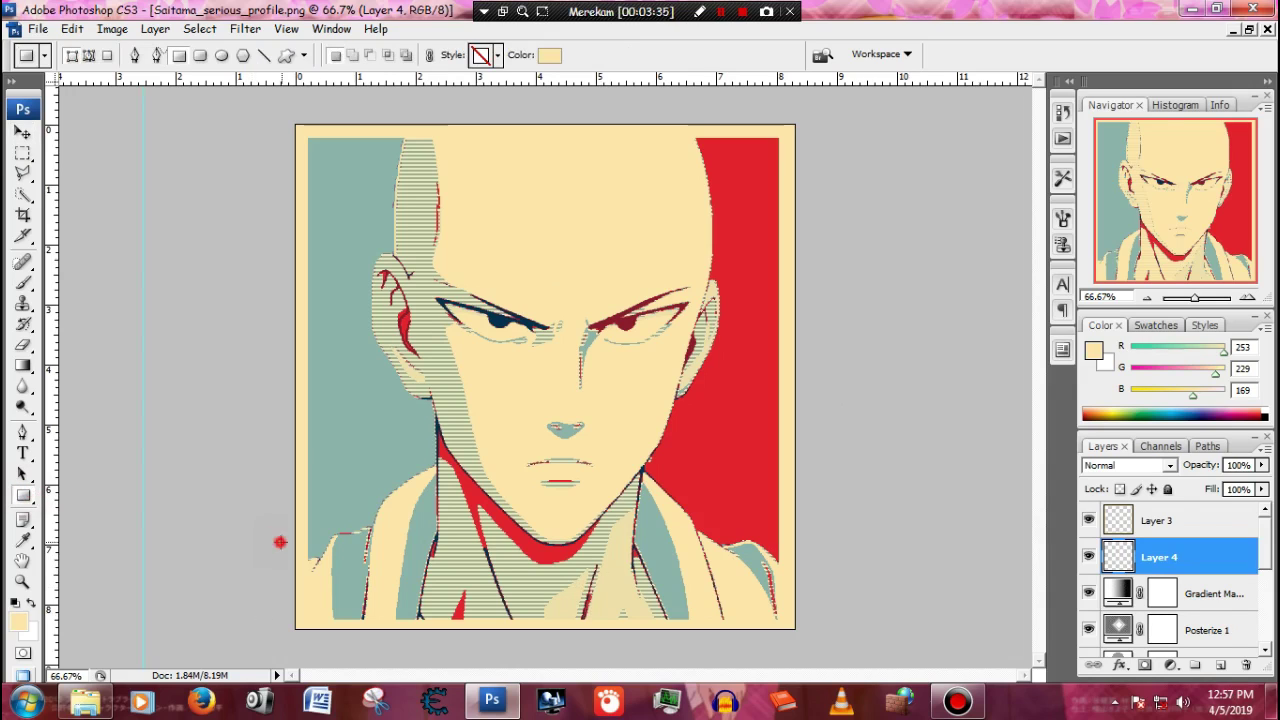
{"action": "left_click_drag", "start_coordinate": [279, 541], "coordinate": [44, 436]}
Set the foreground colour to dark teal #2e7160.
{"action": "left_click", "coordinate": [18, 622]}
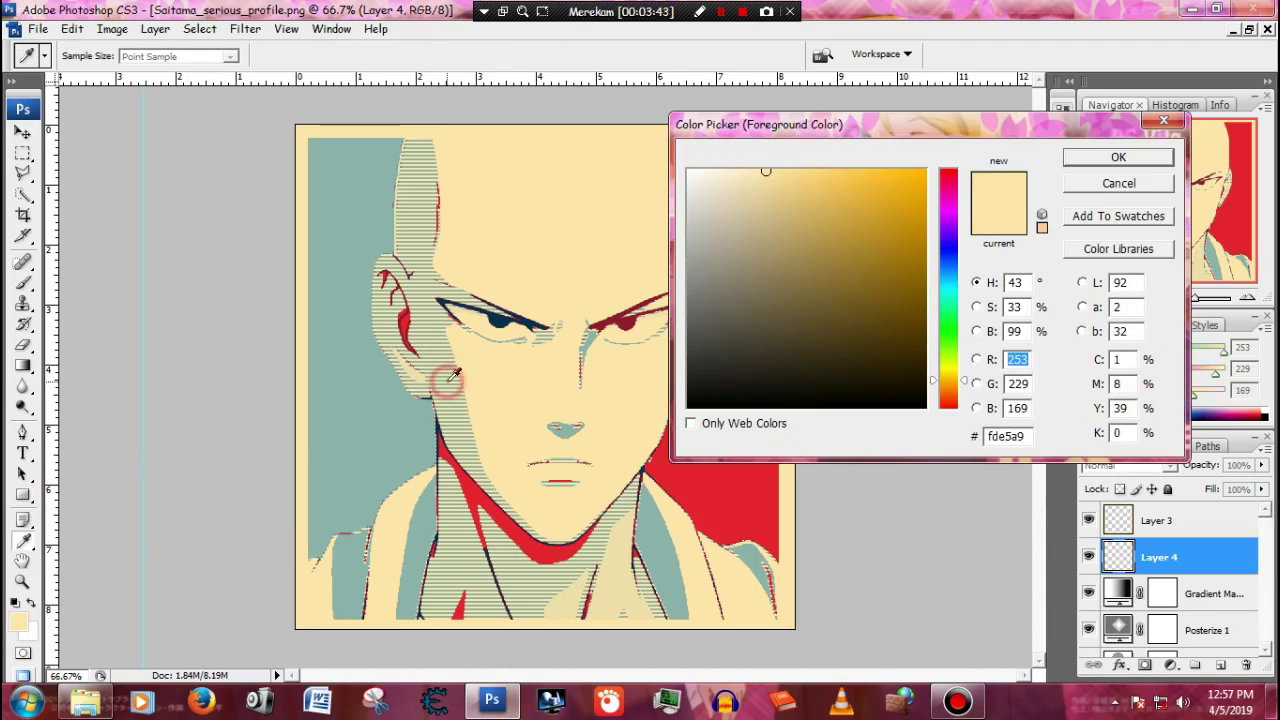
{"action": "left_click", "coordinate": [947, 298]}
{"action": "mouse_move", "coordinate": [737, 240]}
{"action": "left_mouse_down"}
{"action": "mouse_move", "coordinate": [877, 298]}
{"action": "mouse_move", "coordinate": [934, 259]}
{"action": "left_mouse_up"}
{"action": "left_click_drag", "start_coordinate": [889, 334], "coordinate": [903, 349]}
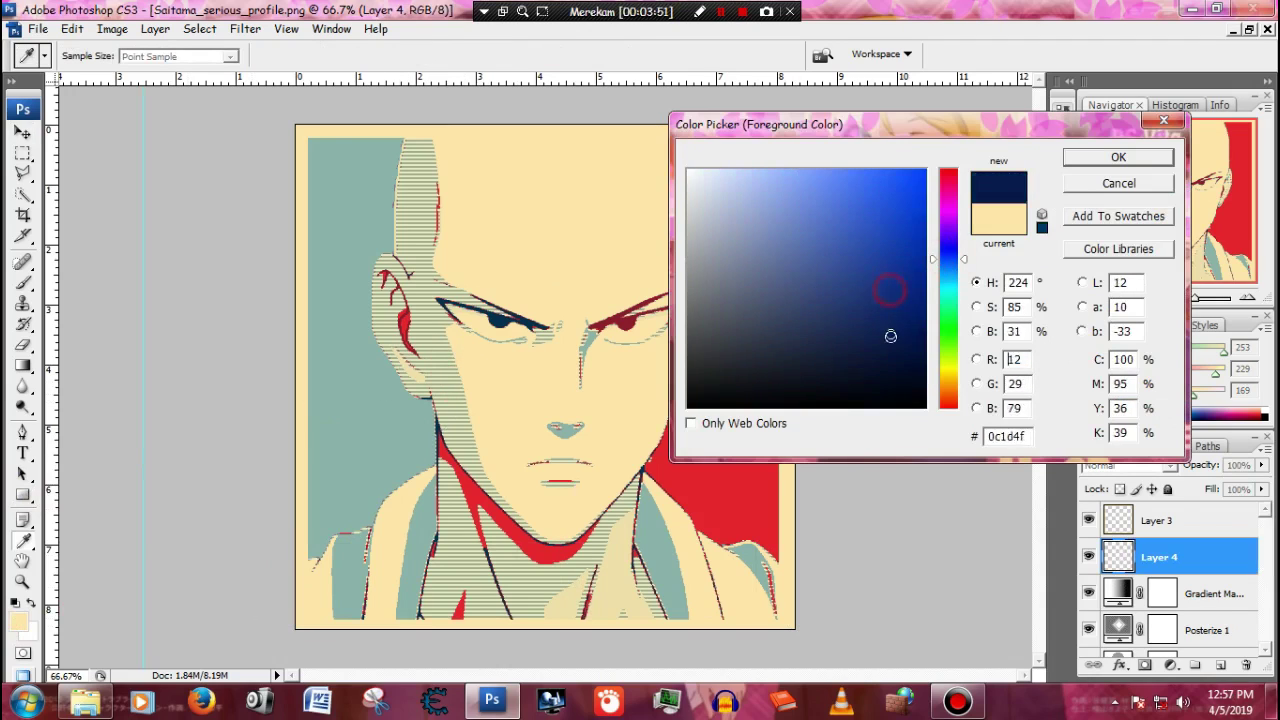
{"action": "left_click", "coordinate": [395, 420]}
{"action": "left_click_drag", "start_coordinate": [760, 246], "coordinate": [831, 299]}
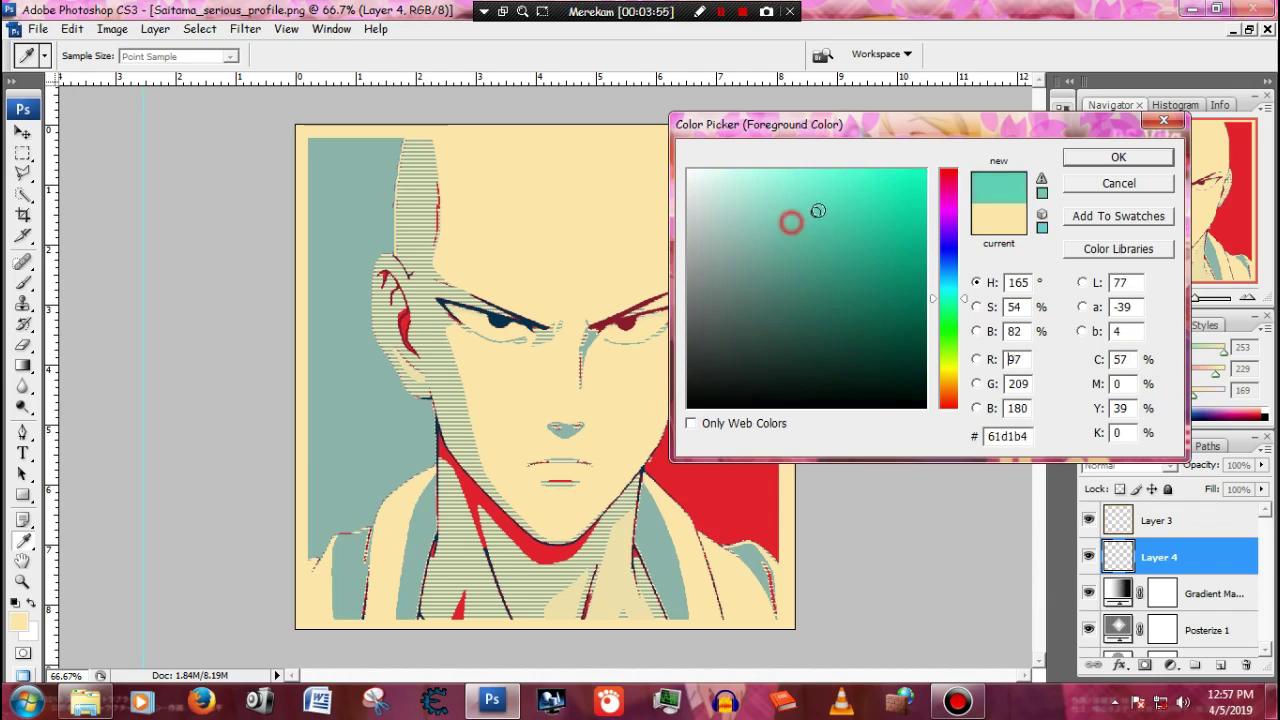
{"action": "left_click", "coordinate": [1072, 163]}
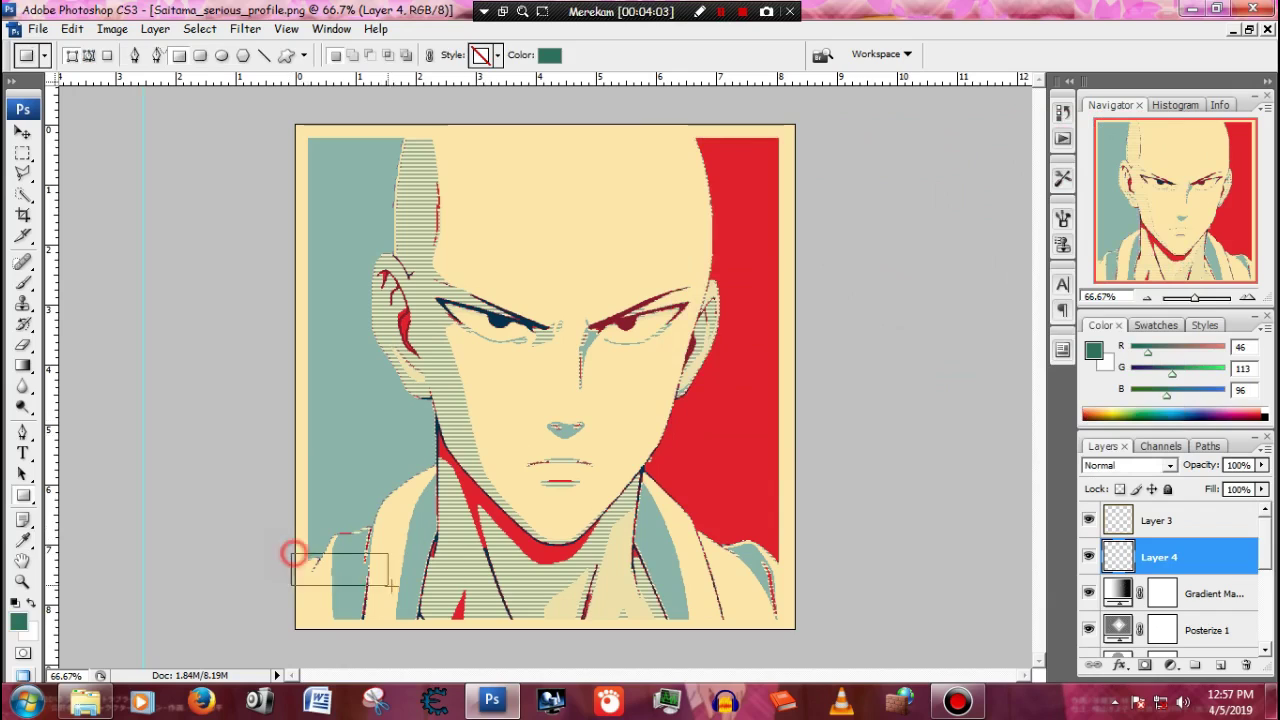
Draw the teal rectangle banner across the poster's bottom.
{"action": "left_click_drag", "start_coordinate": [292, 553], "coordinate": [806, 633]}
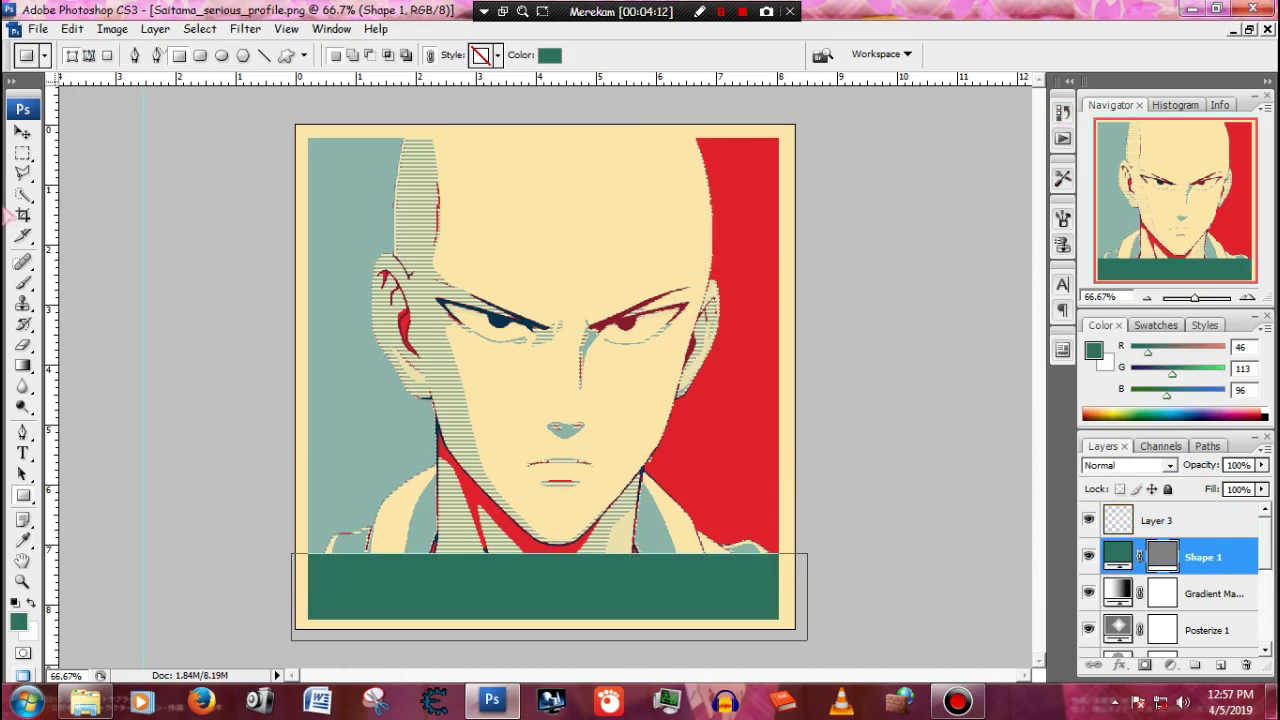
{"action": "left_click", "coordinate": [23, 132]}
{"action": "left_click", "coordinate": [1160, 520]}
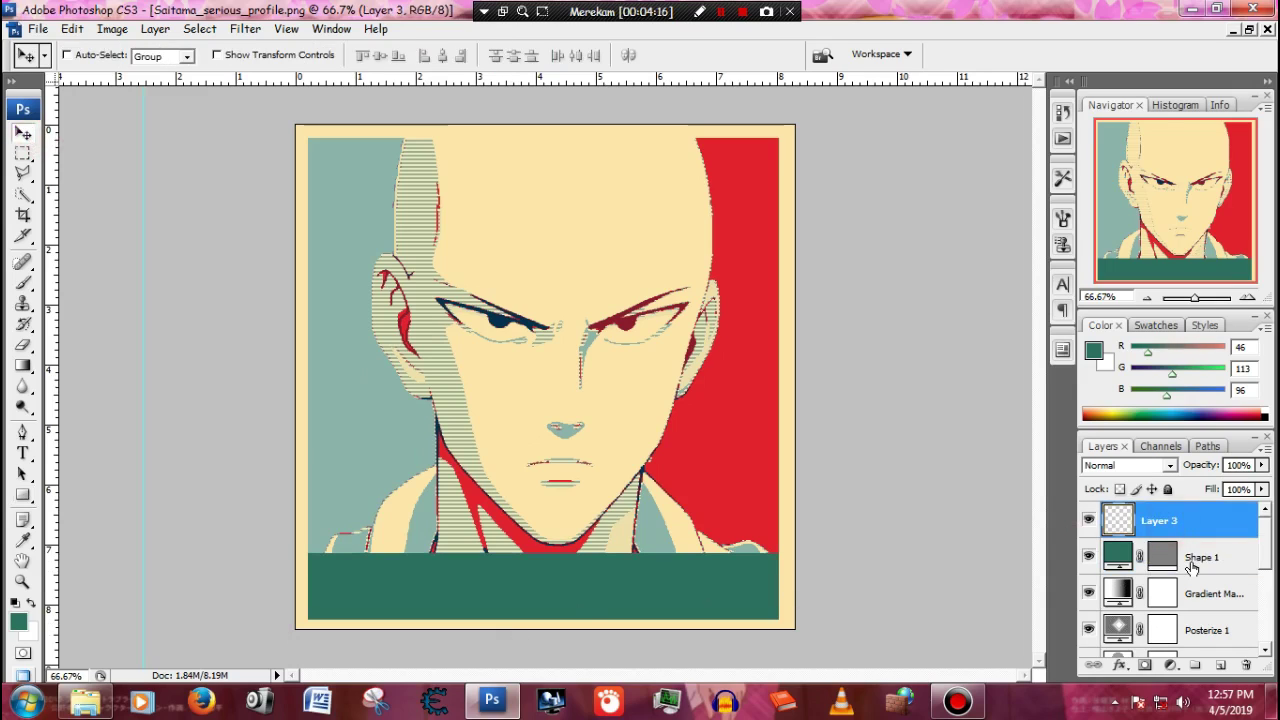
Type SAITAMA on the teal banner at 72 pt.
{"action": "left_click", "coordinate": [1183, 562]}
{"action": "key", "text": "t"}
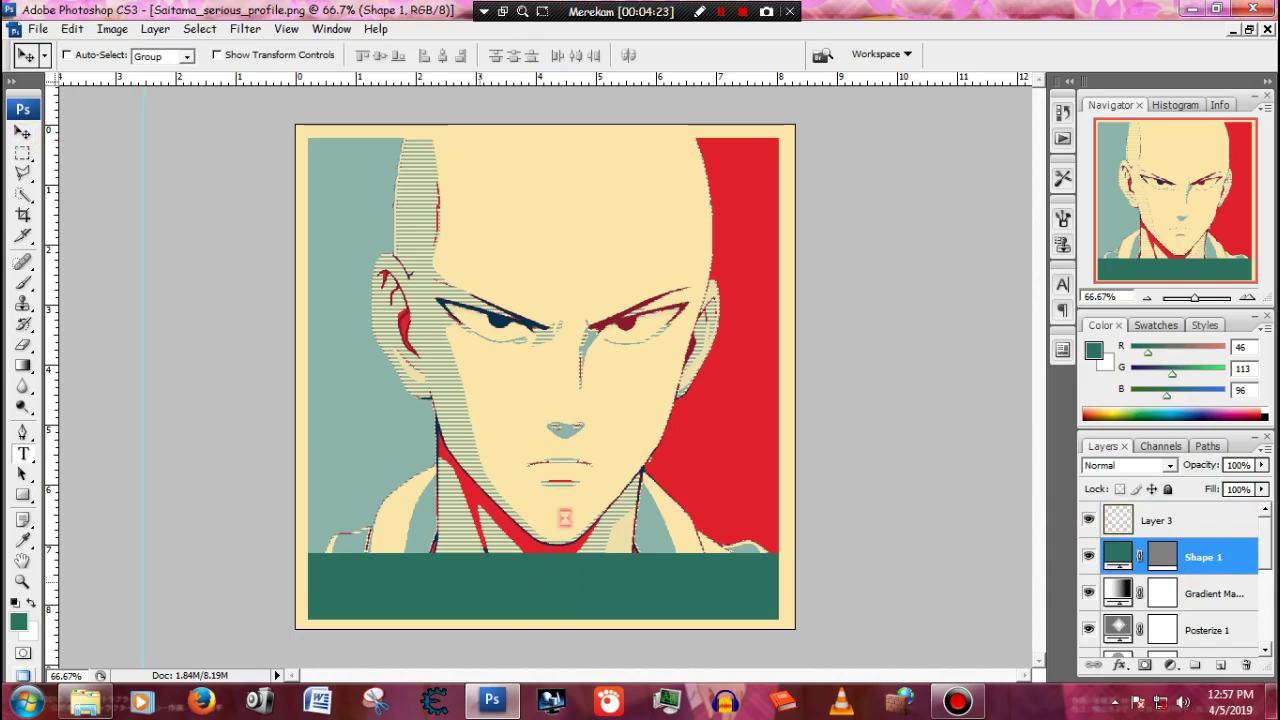
{"action": "left_click", "coordinate": [505, 596]}
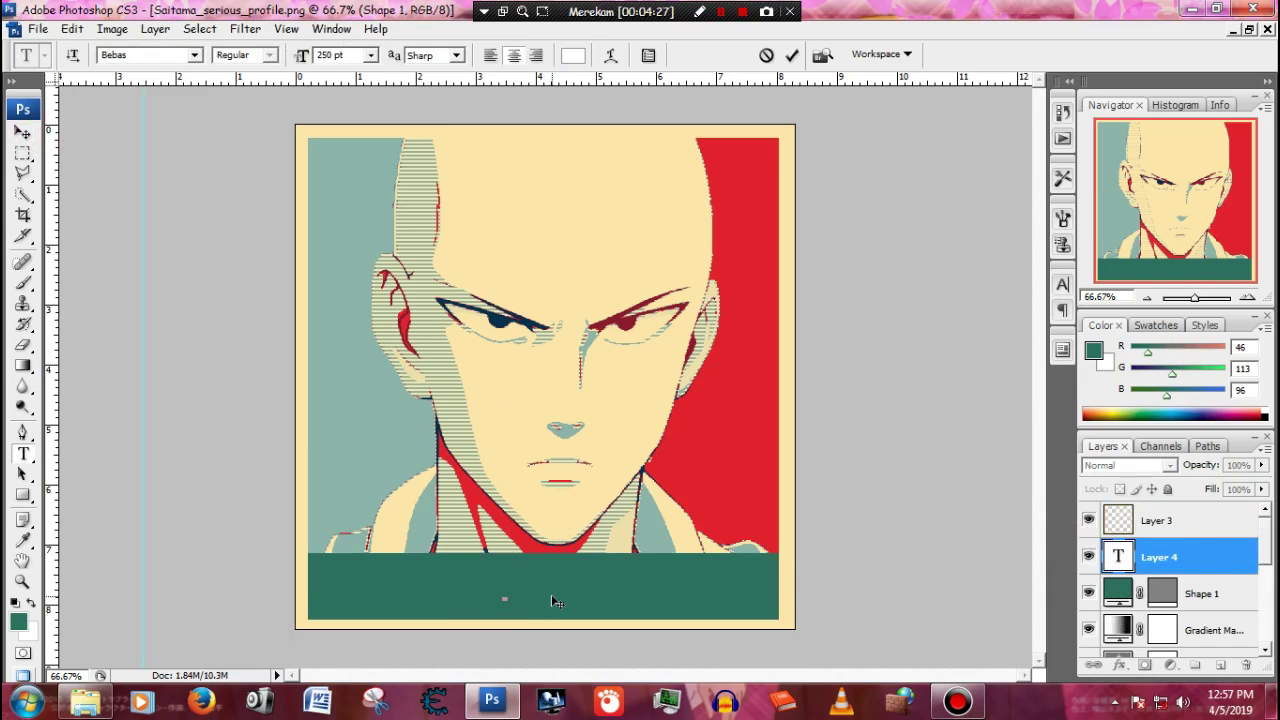
{"action": "type", "text": "SAITAMA"}
{"action": "key", "text": "ctrl+a"}
{"action": "left_click", "coordinate": [369, 55]}
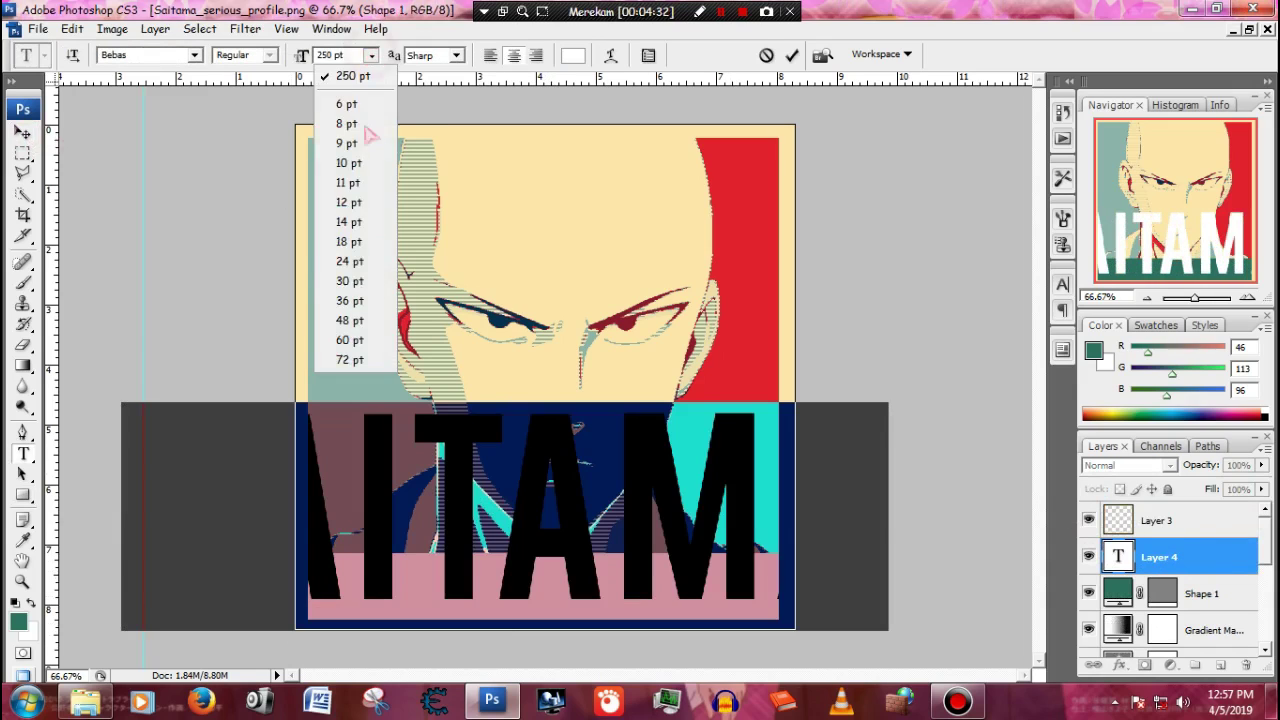
{"action": "left_click", "coordinate": [343, 360]}
{"action": "left_click", "coordinate": [22, 131]}
Centre SAITAMA on the banner and recolour it grey-green sampled from the poster.
{"action": "left_click_drag", "start_coordinate": [533, 609], "coordinate": [574, 628]}
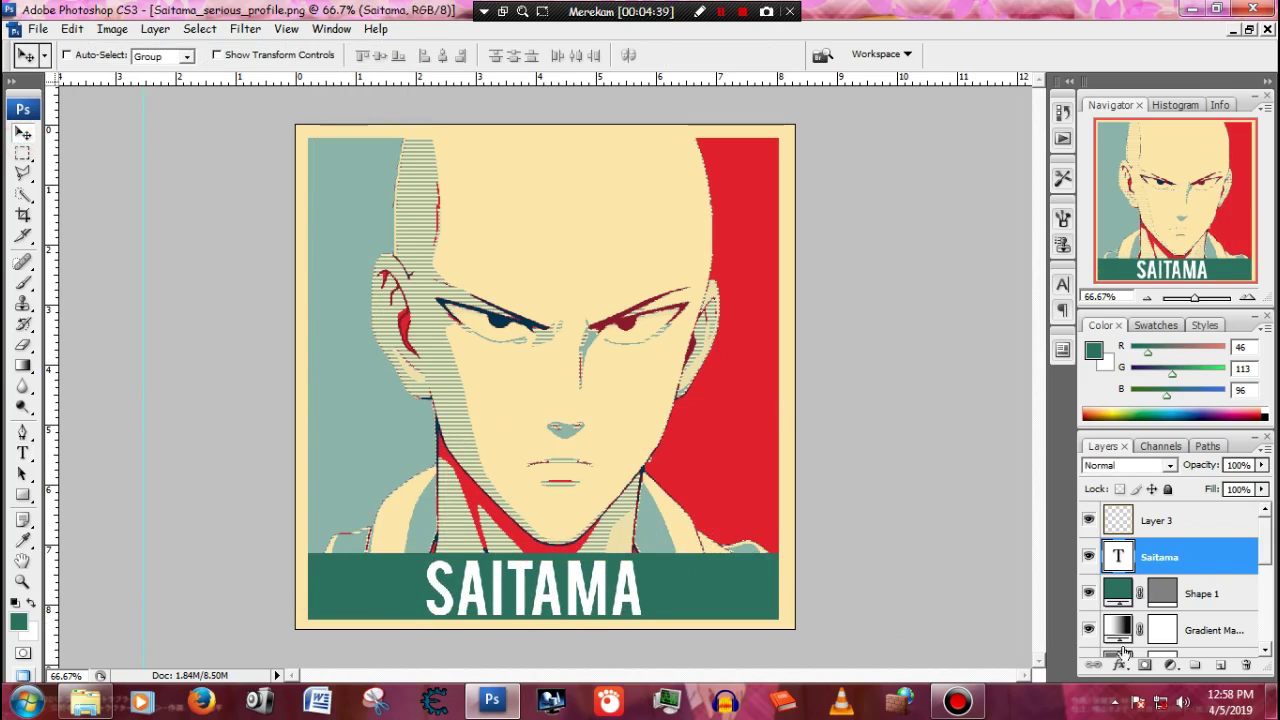
{"action": "key", "text": "t"}
{"action": "double_click", "coordinate": [580, 595]}
{"action": "left_click", "coordinate": [570, 55]}
{"action": "left_click", "coordinate": [403, 390]}
{"action": "left_click", "coordinate": [1114, 160]}
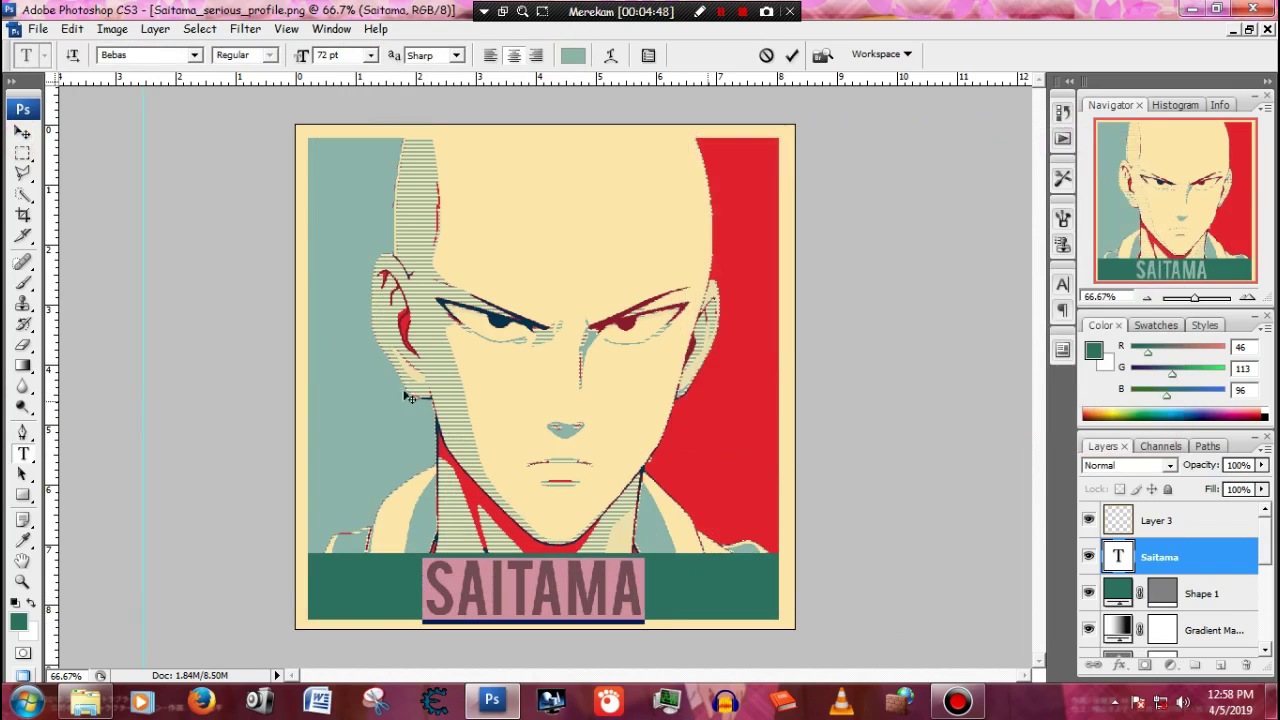
{"action": "left_click", "coordinate": [20, 131]}
Add a credit line with the author's handle in near-white text.
{"action": "key", "text": "t"}
{"action": "left_click", "coordinate": [692, 615]}
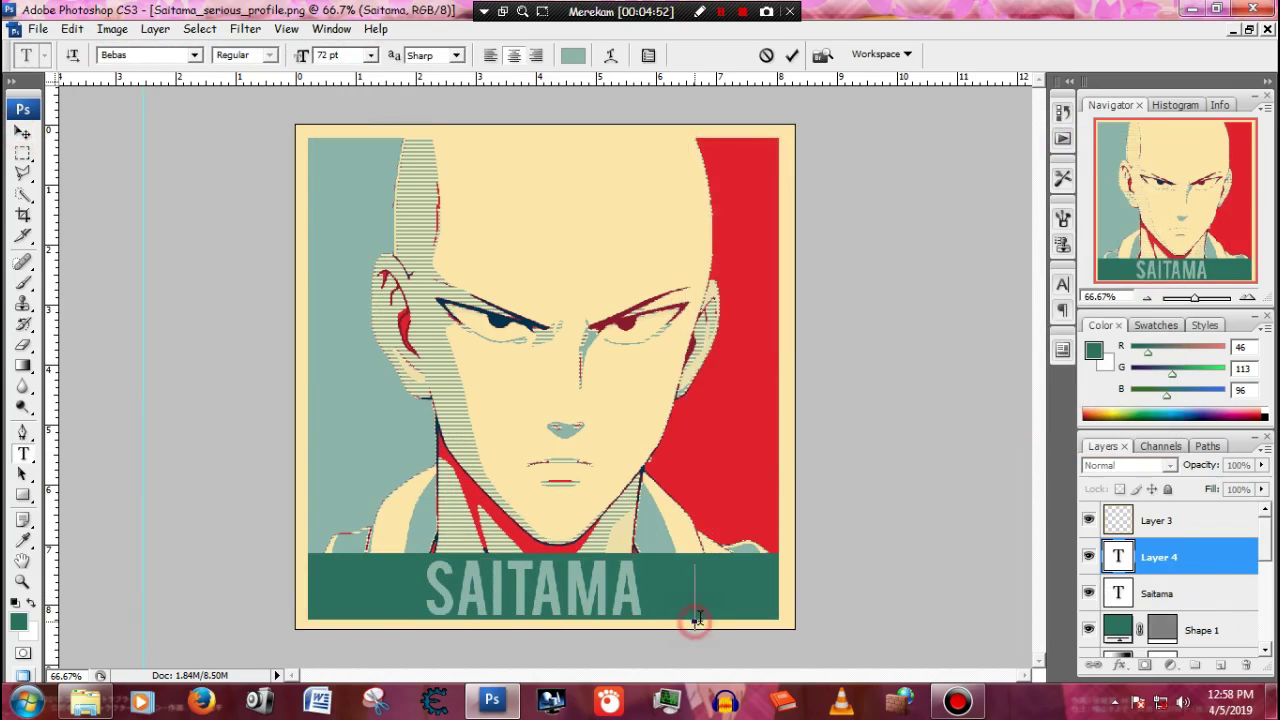
{"action": "type", "text": "@DEOFAJARIA"}
{"action": "key", "text": "ctrl+a"}
{"action": "left_click", "coordinate": [573, 55]}
{"action": "left_click_drag", "start_coordinate": [738, 197], "coordinate": [690, 170]}
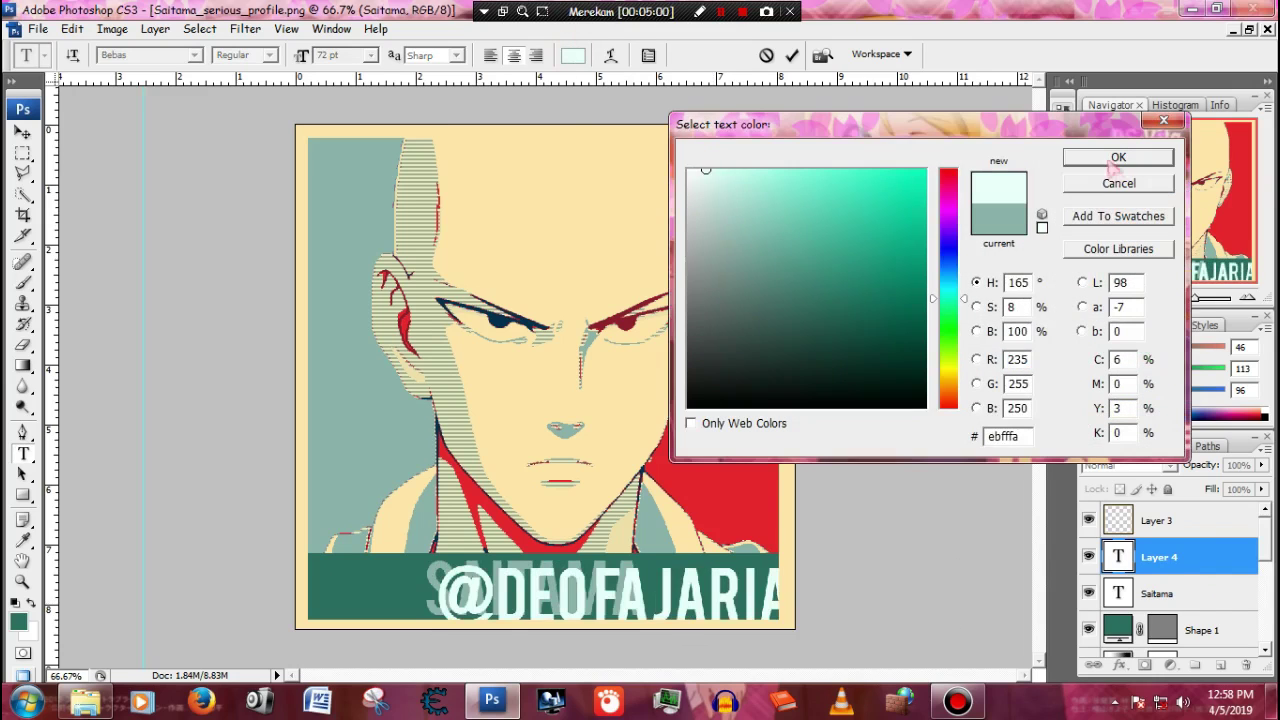
{"action": "left_click", "coordinate": [1118, 157]}
{"action": "left_click", "coordinate": [20, 131]}
Move the credit up-left and scale it down to about 21%.
{"action": "left_click_drag", "start_coordinate": [700, 595], "coordinate": [580, 500]}
{"action": "key", "text": "ctrl+t"}
{"action": "mouse_move", "coordinate": [812, 530]}
{"action": "left_mouse_down"}
{"action": "mouse_move", "coordinate": [405, 480]}
{"action": "mouse_move", "coordinate": [698, 622]}
{"action": "mouse_move", "coordinate": [750, 617]}
{"action": "left_mouse_up"}
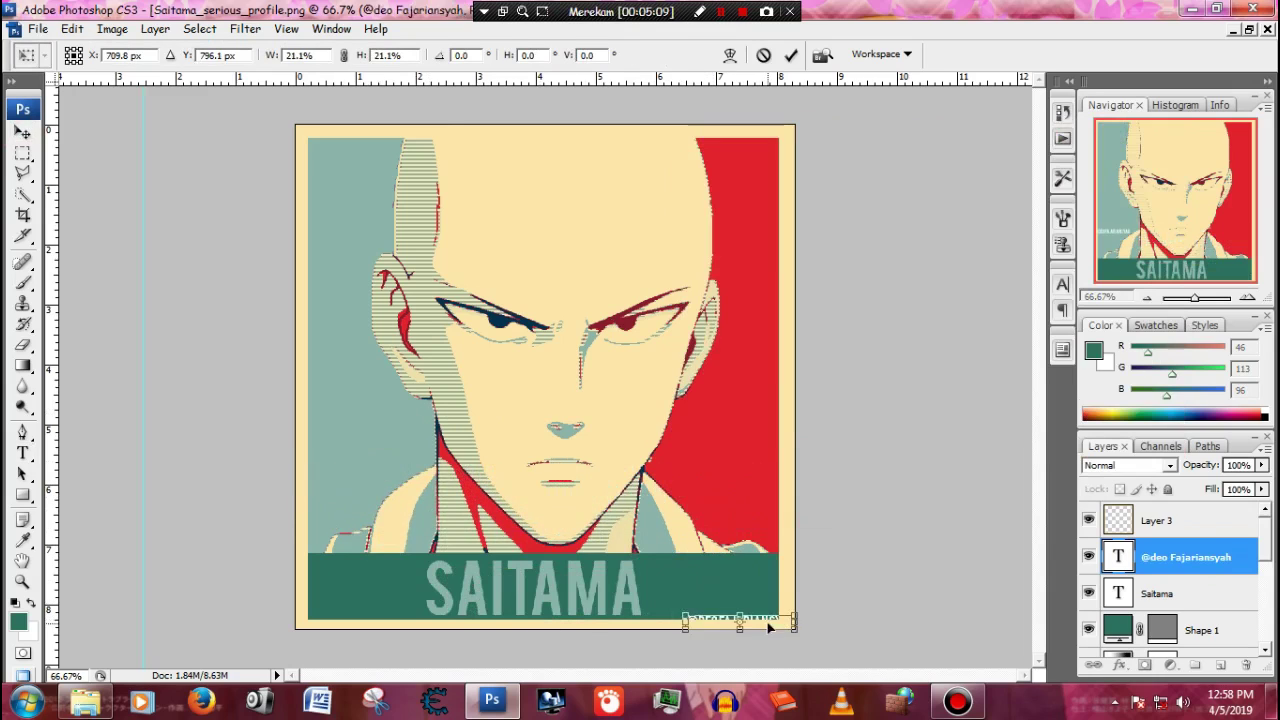
{"action": "left_click", "coordinate": [20, 131]}
Stack the credit layer above Layer 3 and move it onto the red area above the banner.
{"action": "key", "text": "Return"}
{"action": "key", "text": "ctrl+plus"}
{"action": "key", "text": "ctrl+plus"}
{"action": "left_click", "coordinate": [1203, 250]}
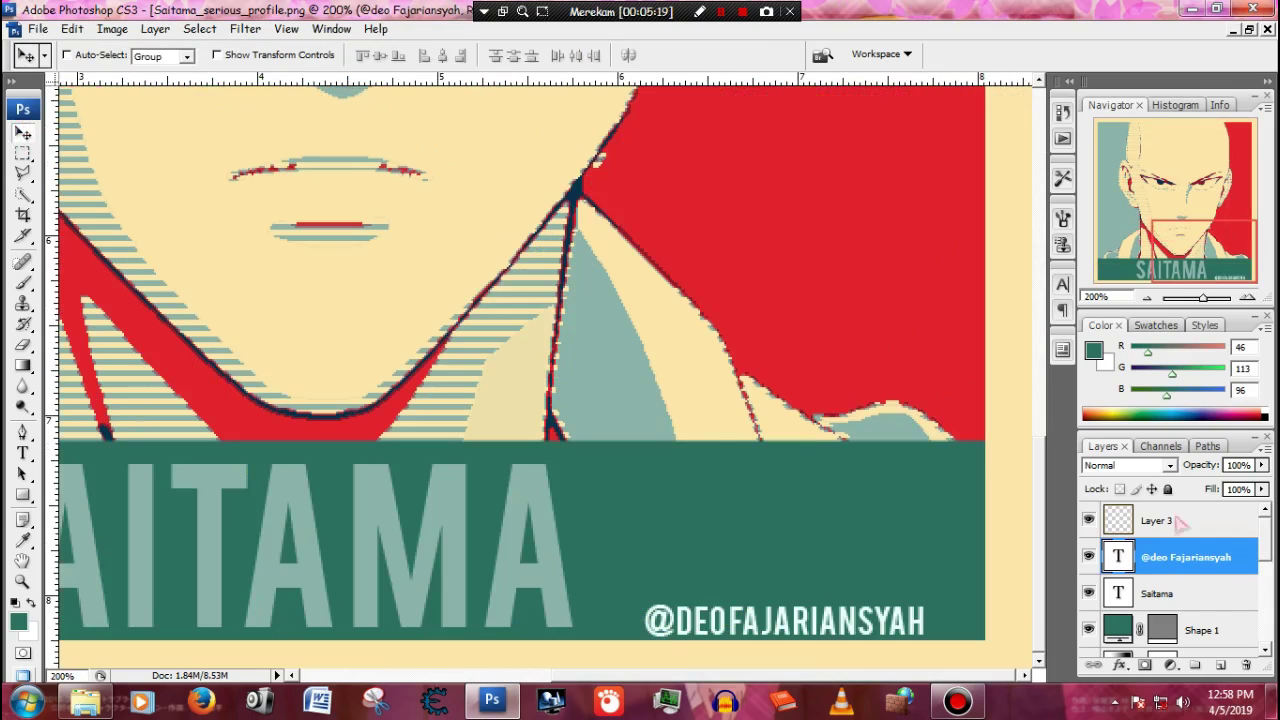
{"action": "mouse_move", "coordinate": [1185, 557]}
{"action": "left_mouse_down"}
{"action": "mouse_move", "coordinate": [1178, 507]}
{"action": "mouse_move", "coordinate": [1125, 536]}
{"action": "left_mouse_up"}
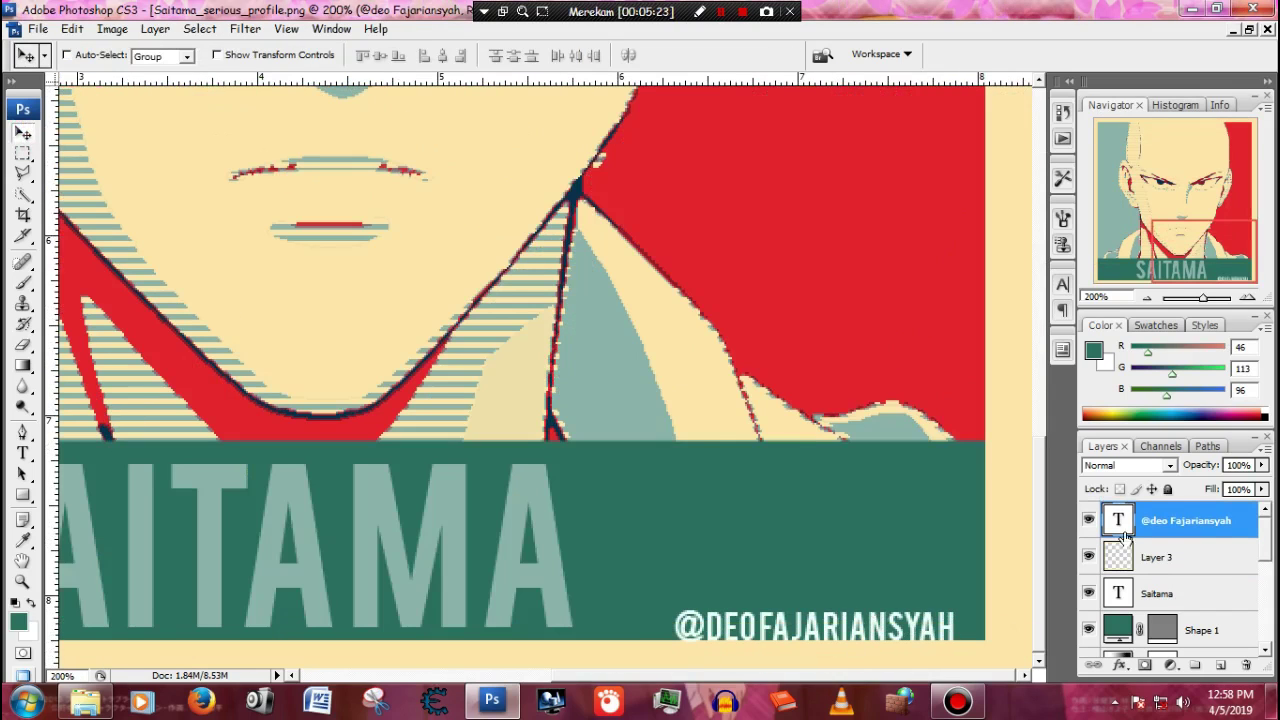
{"action": "left_click_drag", "start_coordinate": [908, 668], "coordinate": [897, 237]}
{"action": "key", "text": "ctrl+minus"}
{"action": "key", "text": "ctrl+minus"}
{"action": "key", "text": "ctrl+minus"}
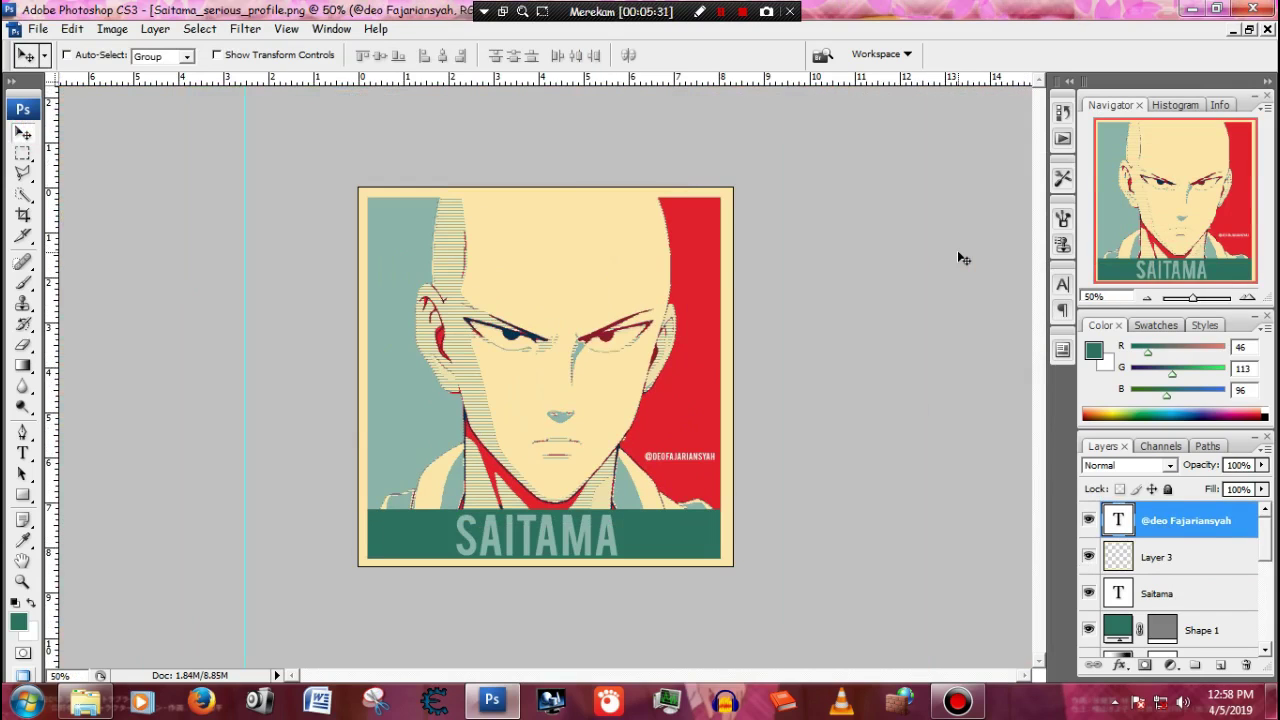
Add a second credit with another handle and scale it to about 28%.
{"action": "key", "text": "t"}
{"action": "left_click", "coordinate": [434, 440]}
{"action": "type", "text": "@KANADEID"}
{"action": "key", "text": "ctrl+a"}
{"action": "key", "text": "ctrl+Return"}
{"action": "key", "text": "ctrl+t"}
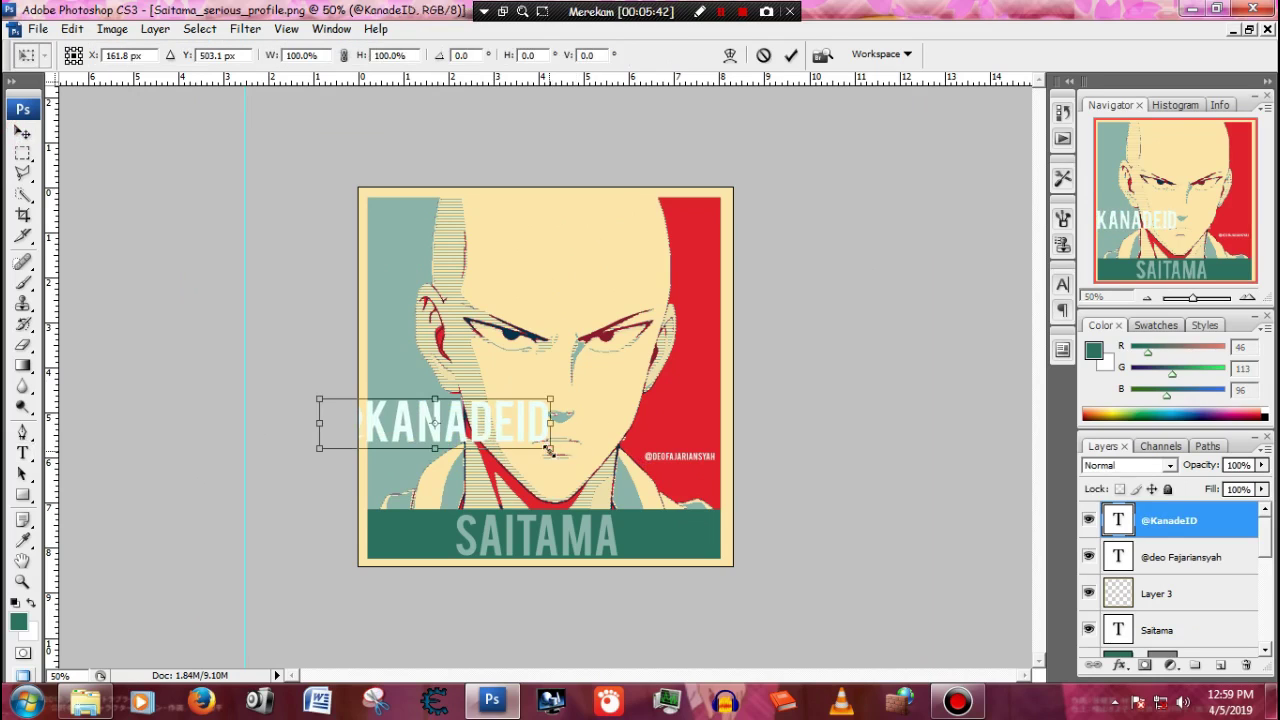
{"action": "left_click_drag", "start_coordinate": [548, 450], "coordinate": [409, 305]}
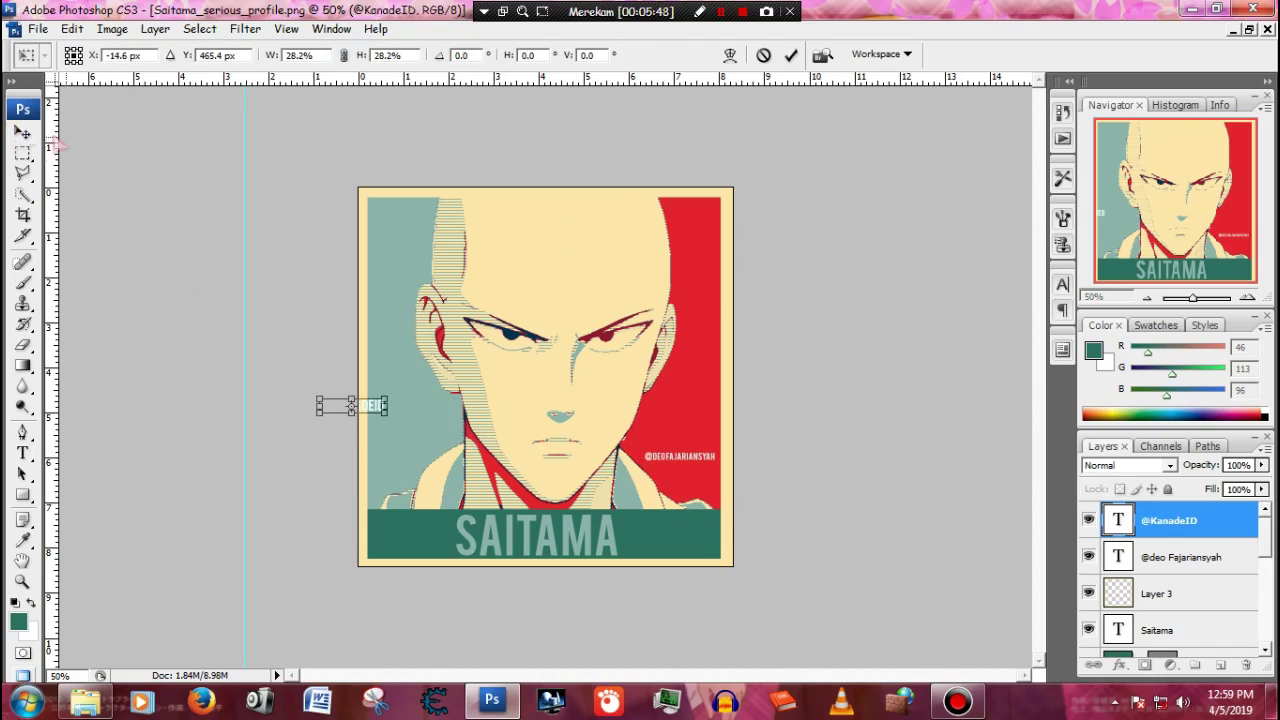
{"action": "left_click", "coordinate": [22, 132]}
{"action": "left_click", "coordinate": [555, 274]}
Move the second credit to the top-left corner and shrink it slightly more.
{"action": "left_click_drag", "start_coordinate": [394, 406], "coordinate": [497, 264]}
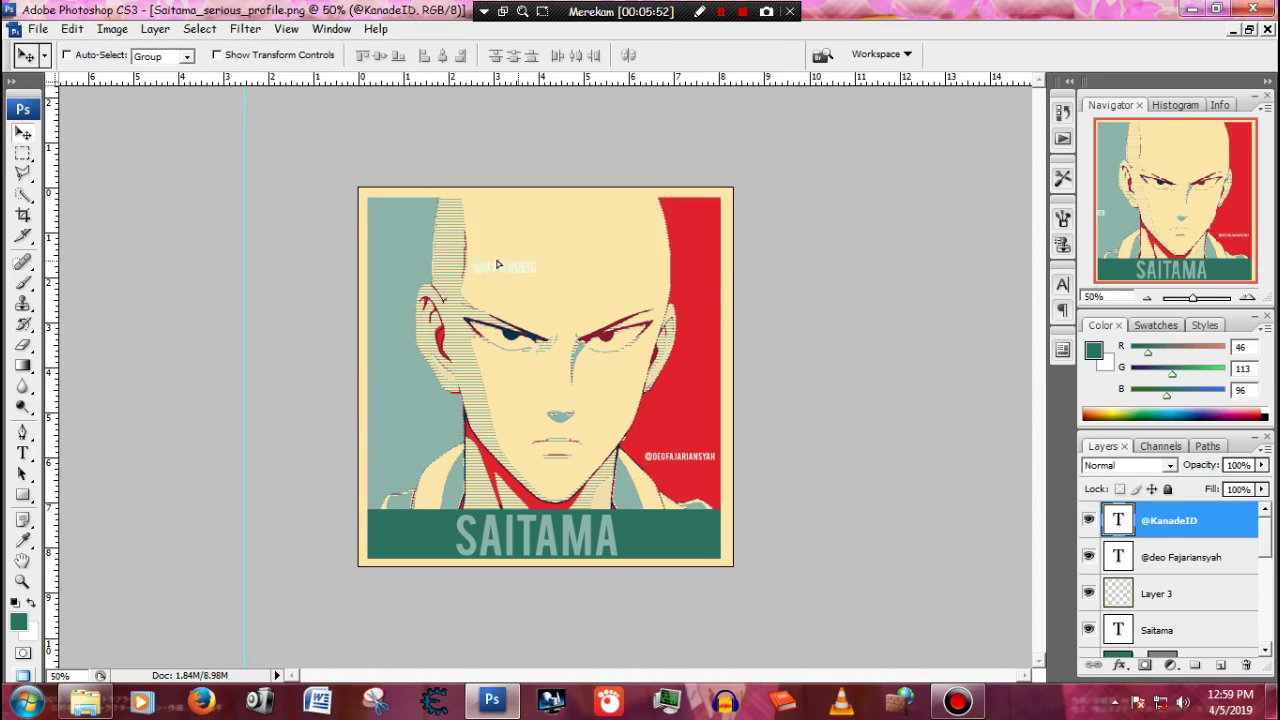
{"action": "key", "text": "ctrl+t"}
{"action": "left_click_drag", "start_coordinate": [435, 212], "coordinate": [426, 211]}
{"action": "left_click", "coordinate": [22, 132]}
{"action": "key", "text": "Return"}
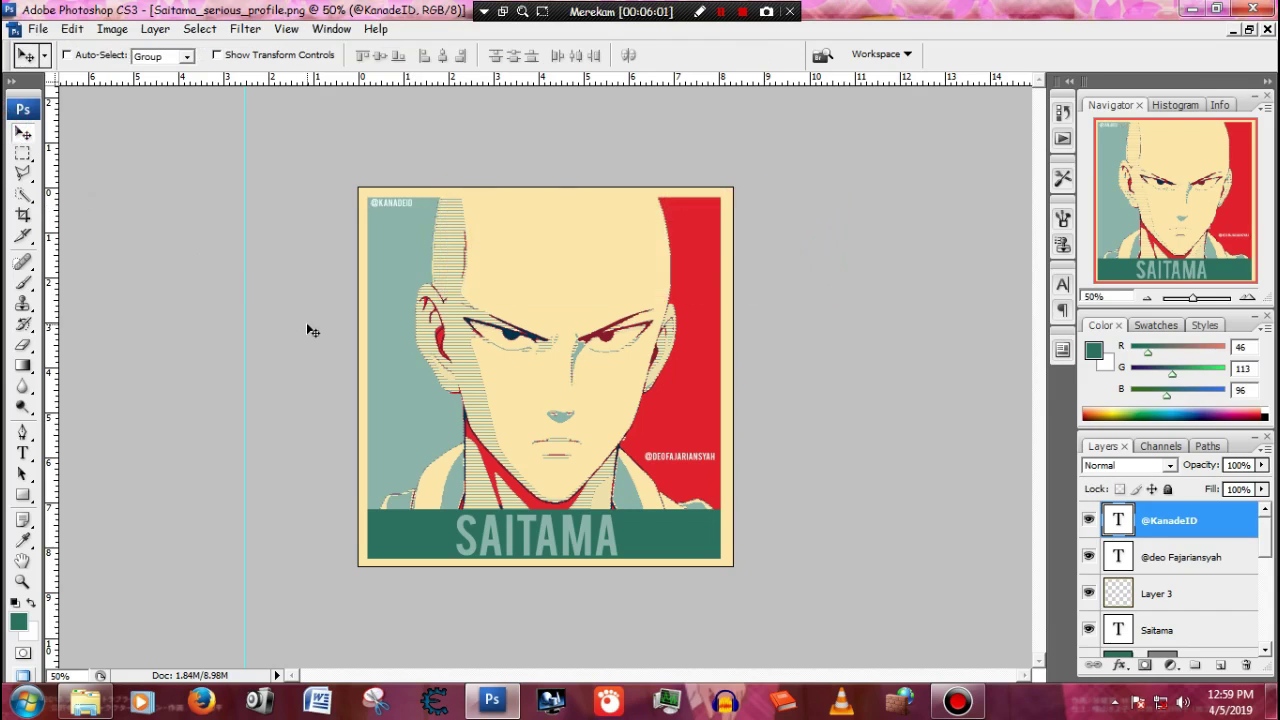
Move the first credit to the top-right corner of the poster.
{"action": "left_click", "coordinate": [1190, 558]}
{"action": "key", "text": "ctrl+t"}
{"action": "key", "text": "Return"}
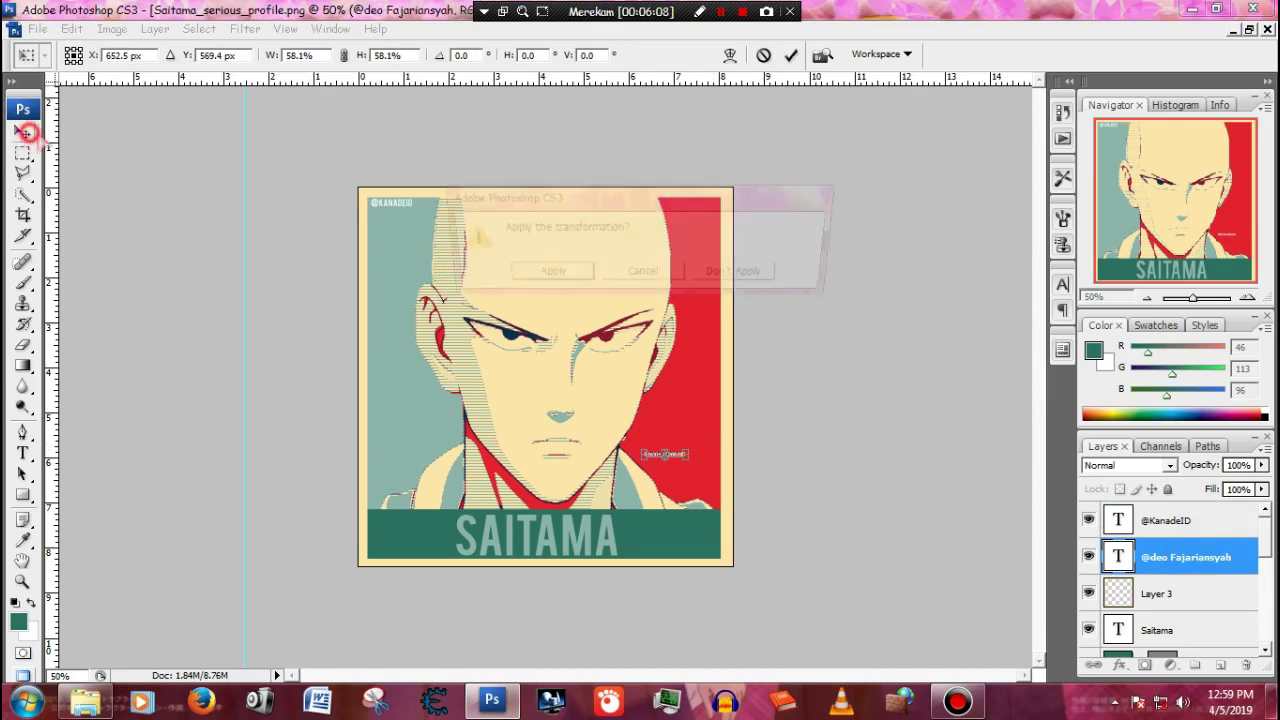
{"action": "left_click_drag", "start_coordinate": [672, 437], "coordinate": [686, 345]}
{"action": "left_click", "coordinate": [37, 29]}
{"action": "left_click", "coordinate": [65, 283]}
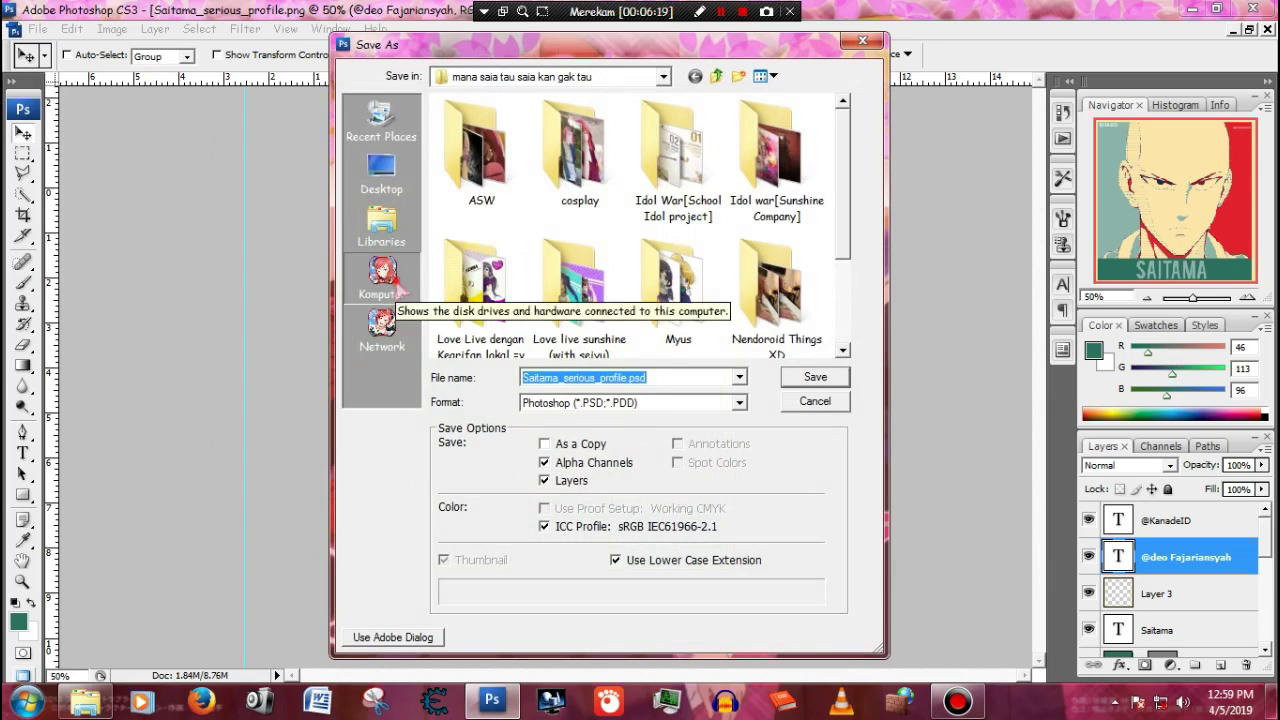
Navigate the Save As dialog to the D:\potoshop\Hasil folder.
{"action": "left_click", "coordinate": [381, 280]}
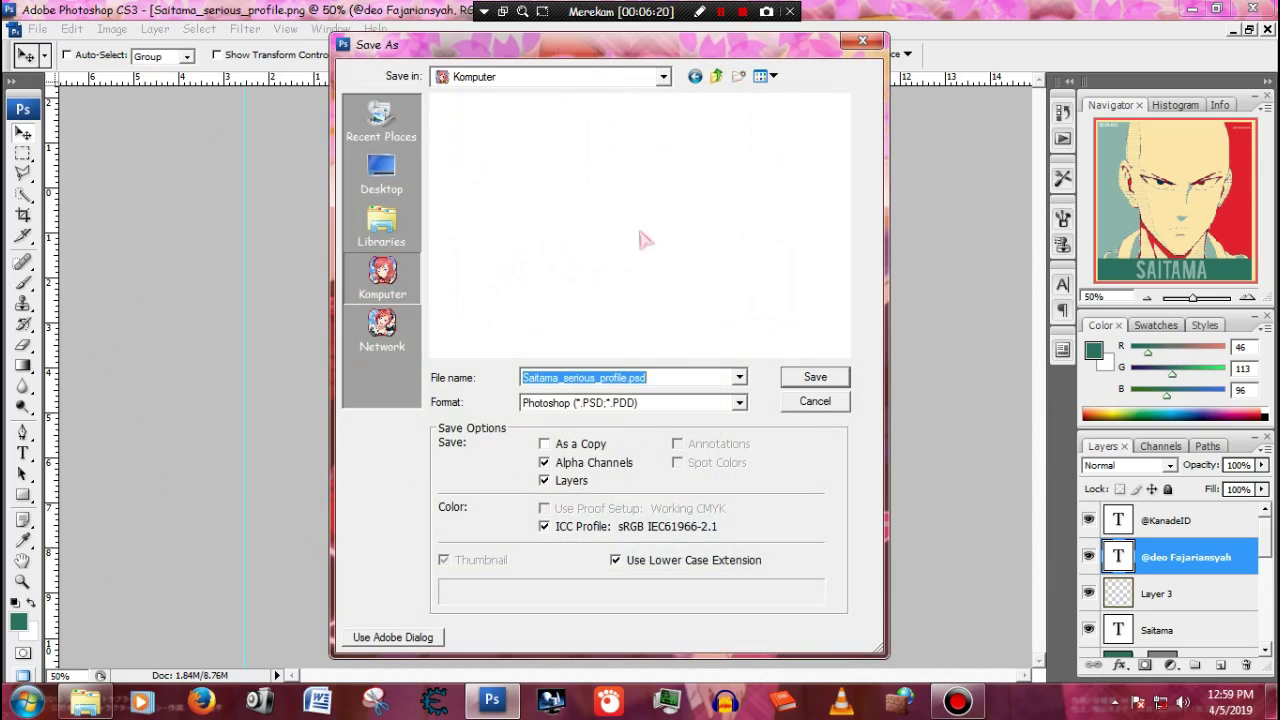
{"action": "double_click", "coordinate": [755, 160]}
{"action": "scroll", "coordinate": [742, 232], "scroll_direction": "down", "scroll_amount": 4}
{"action": "scroll", "coordinate": [680, 232], "scroll_direction": "down", "scroll_amount": 5}
{"action": "scroll", "coordinate": [600, 232], "scroll_direction": "down", "scroll_amount": 5}
{"action": "scroll", "coordinate": [487, 232], "scroll_direction": "down", "scroll_amount": 2}
{"action": "double_click", "coordinate": [481, 165]}
{"action": "scroll", "coordinate": [490, 255], "scroll_direction": "down", "scroll_amount": 3}
{"action": "double_click", "coordinate": [480, 212]}
Save the poster as JPEG under the Poster Hope file name crediting the author.
{"action": "left_click", "coordinate": [580, 403]}
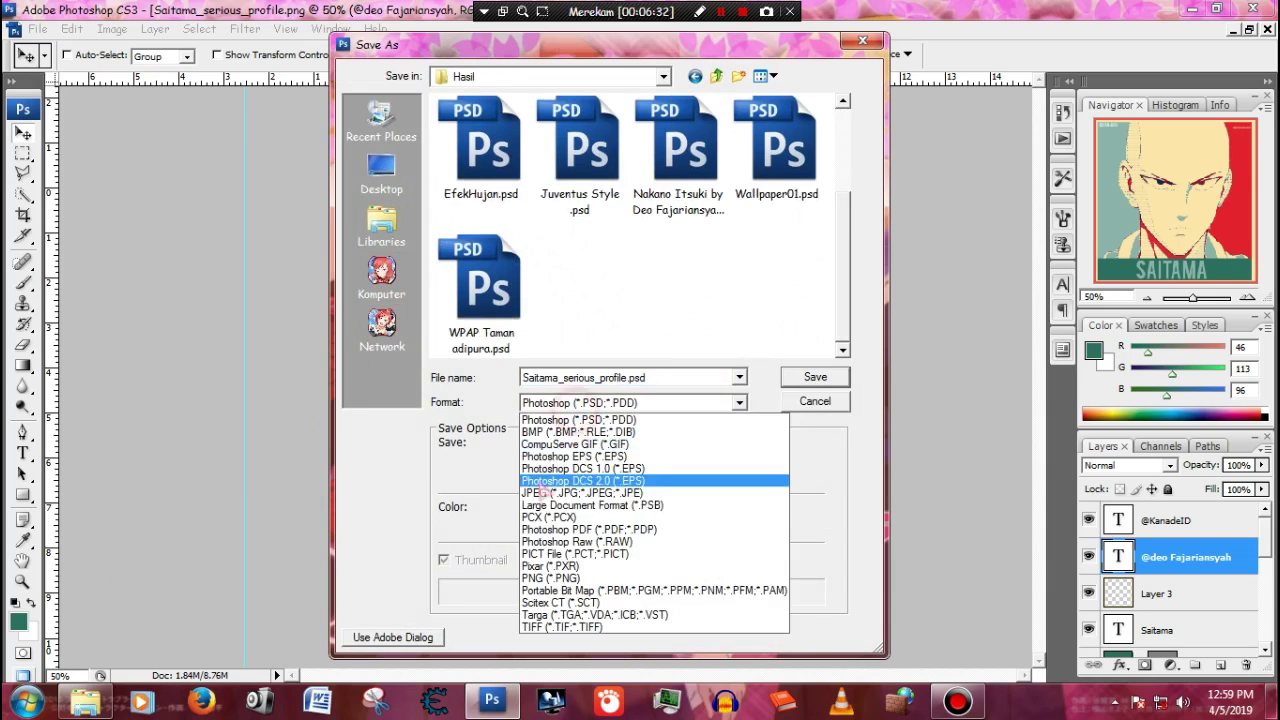
{"action": "left_click", "coordinate": [600, 503]}
{"action": "scroll", "coordinate": [760, 250], "scroll_direction": "down", "scroll_amount": 5}
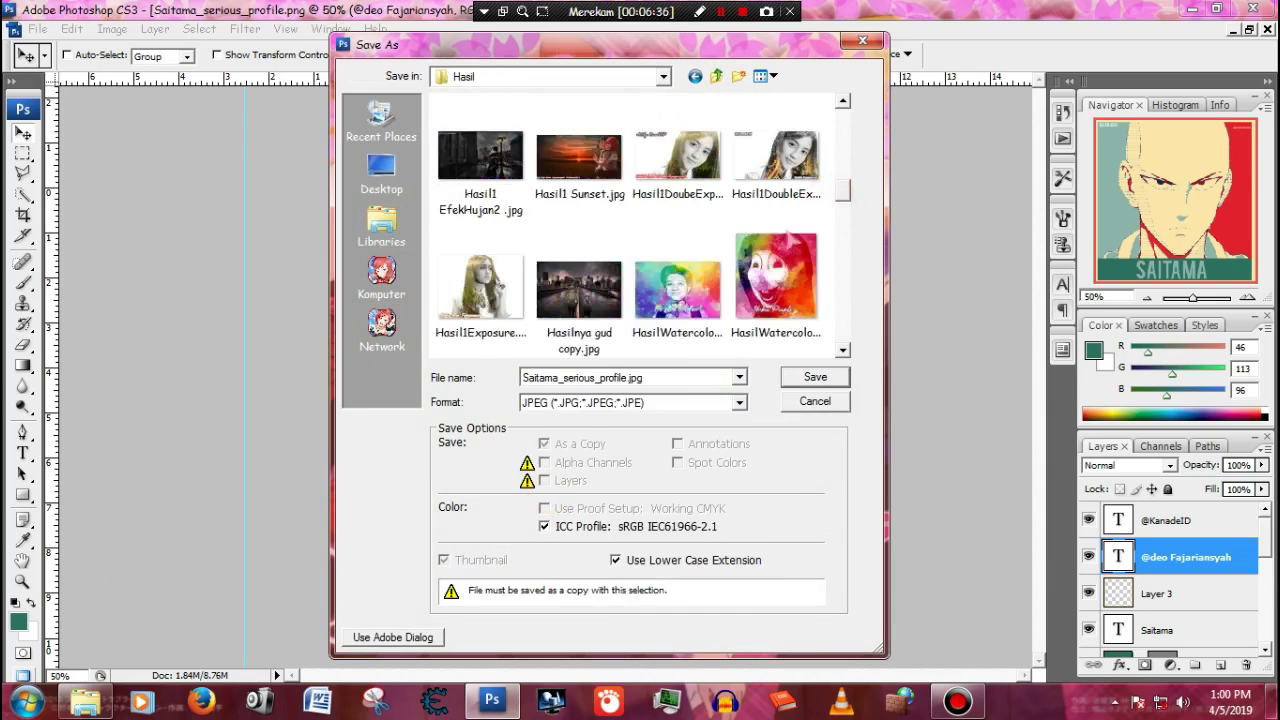
{"action": "scroll", "coordinate": [650, 290], "scroll_direction": "down", "scroll_amount": 5}
{"action": "left_click", "coordinate": [612, 377]}
{"action": "left_click", "coordinate": [628, 377]}
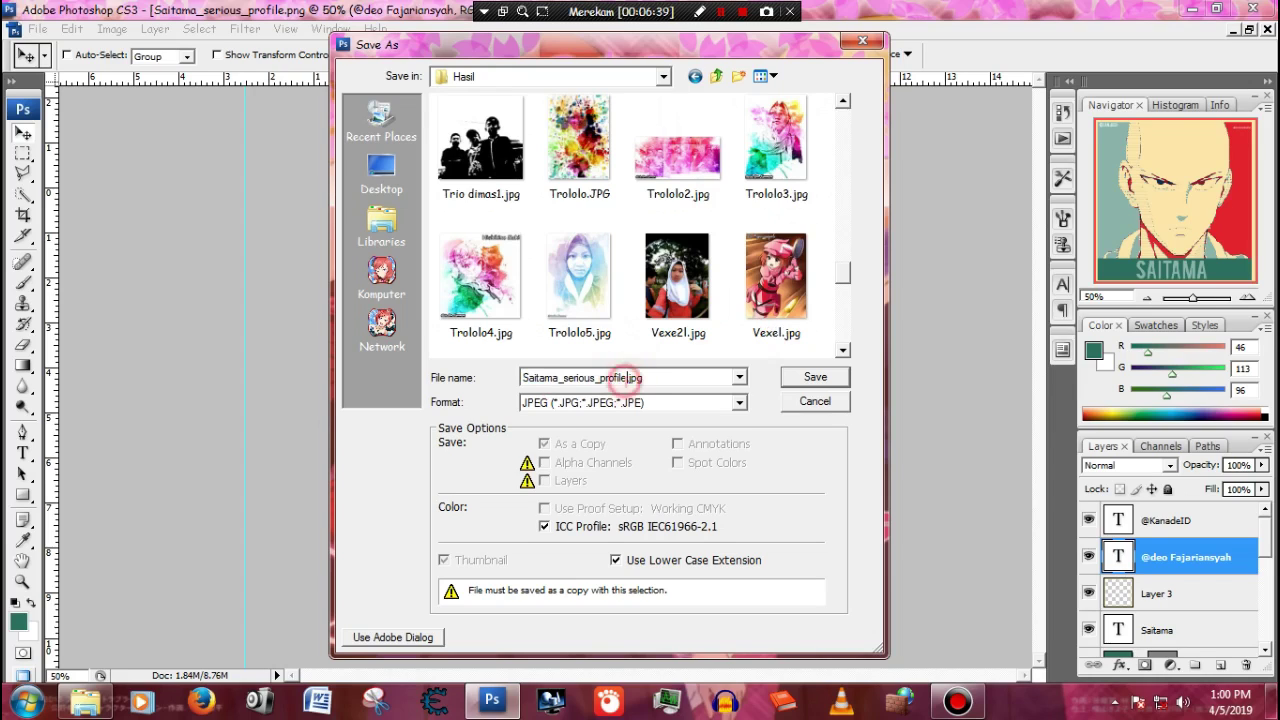
{"action": "key", "text": "BackSpace"}
{"action": "key", "text": "BackSpace"}
{"action": "key", "text": "BackSpace"}
{"action": "type", "text": "Poster Hope[Saitama One punch man by "}
{"action": "type", "text": "KanadeID"}
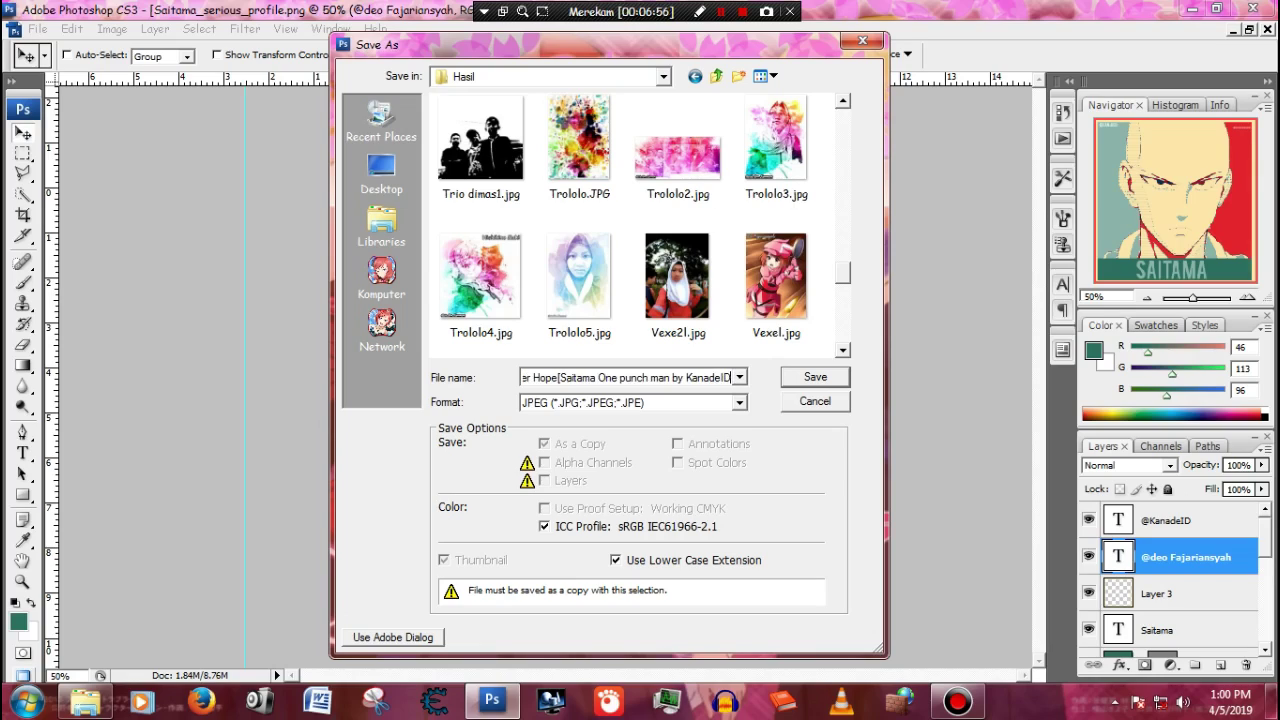
{"action": "type", "text": "].jpg"}
{"action": "key", "text": "Return"}
{"action": "key", "text": "Return"}
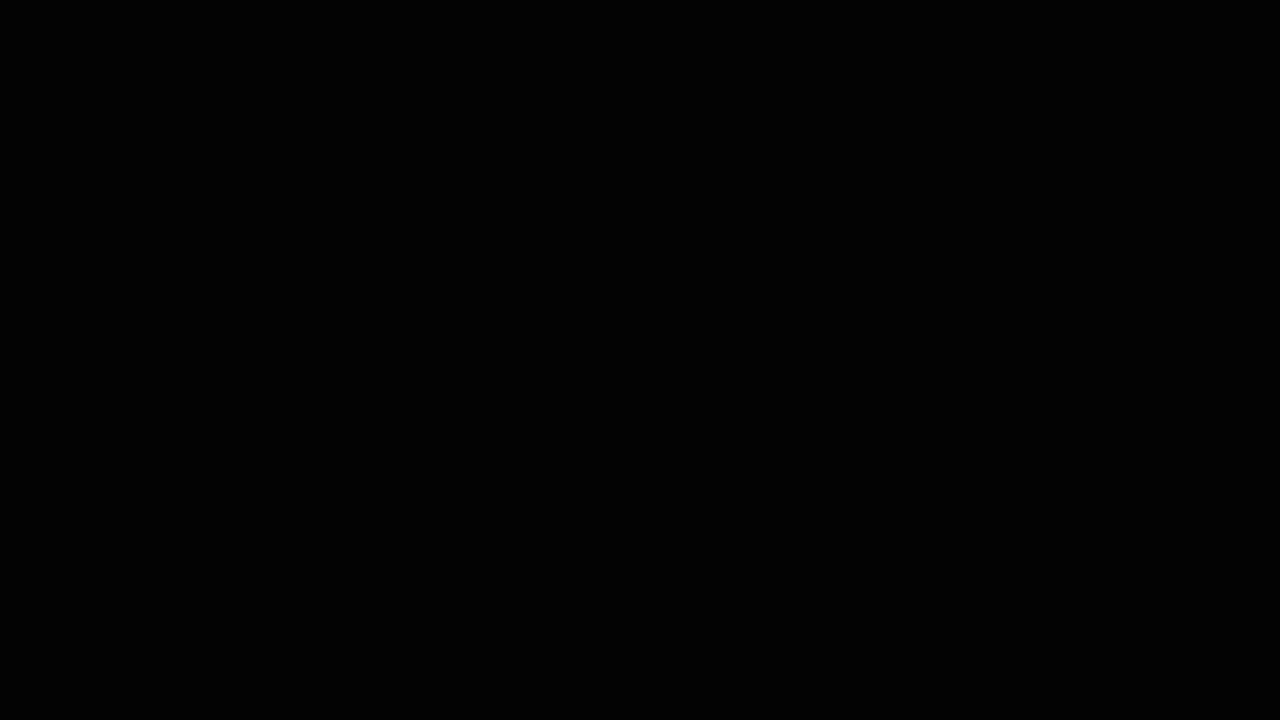